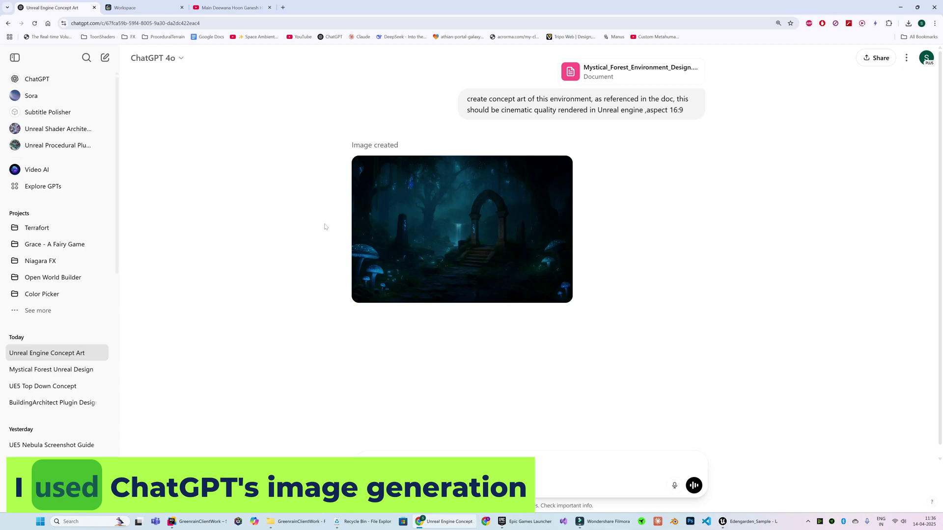
Ask ChatGPT for a formatted docx design document listing every asset the mystical forest needs.
click(394, 268)
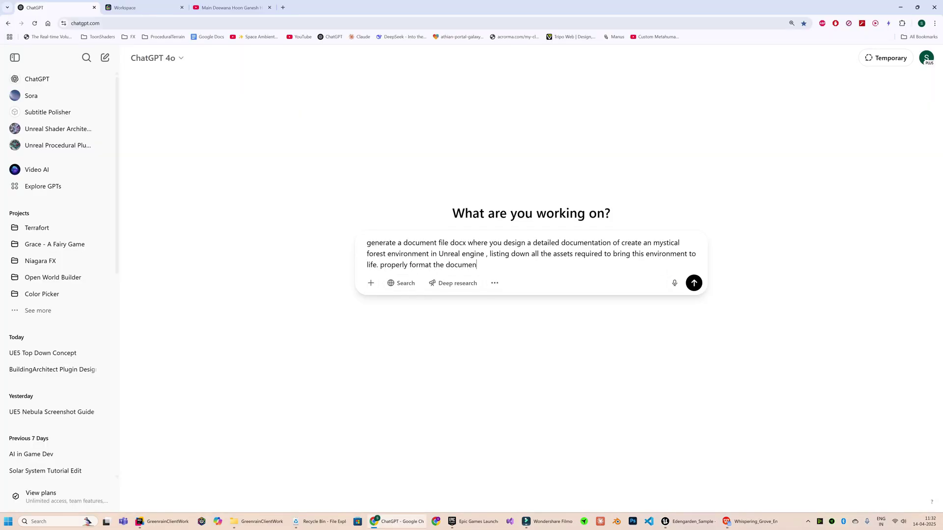
text(t.)
key(Return)
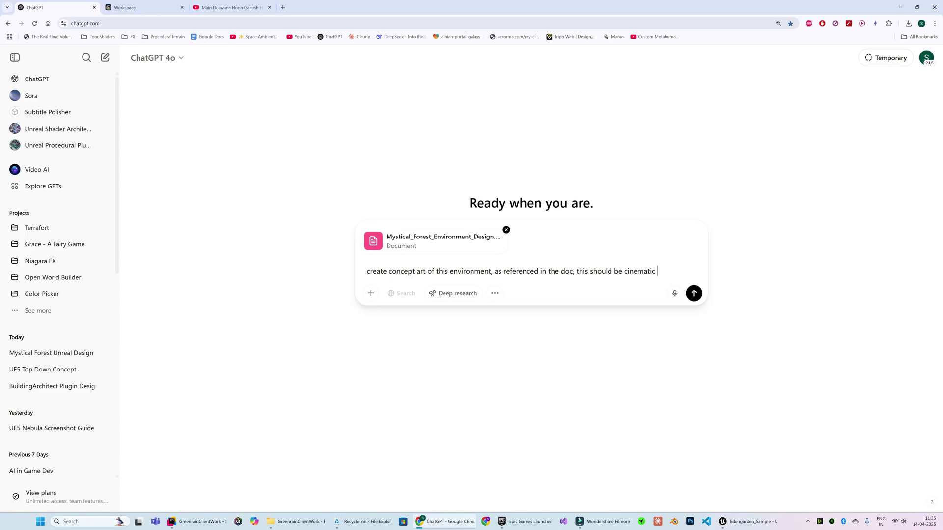
Generate cinematic concept art of the forest and review it at full size.
text(rendered i)
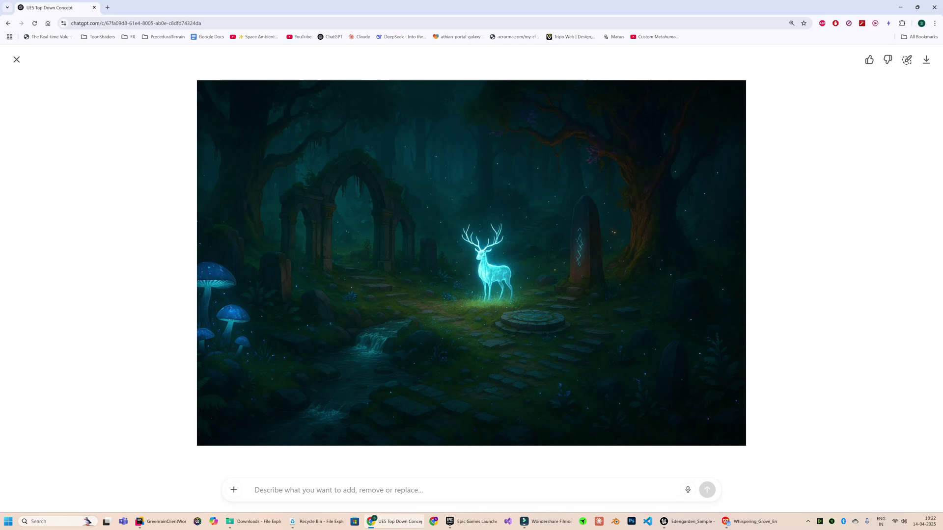
key(Escape)
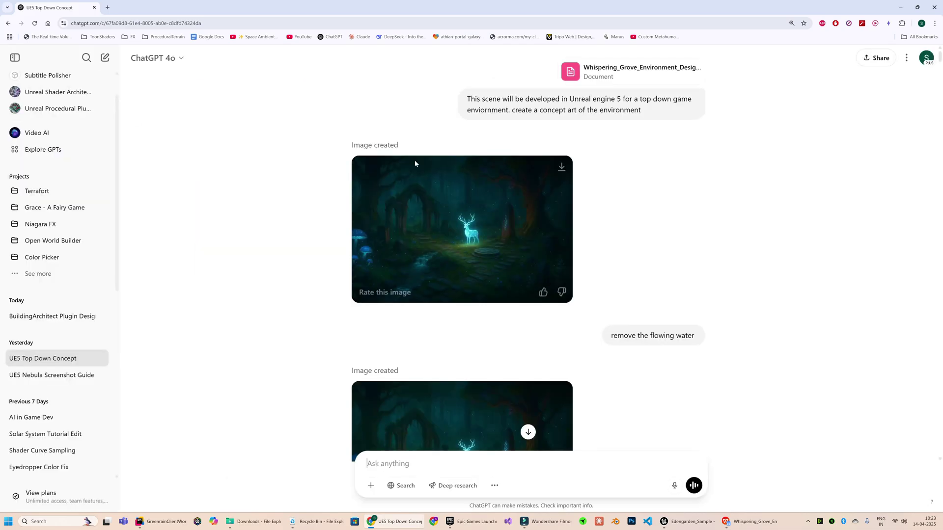
scroll(589, 212, down, 3)
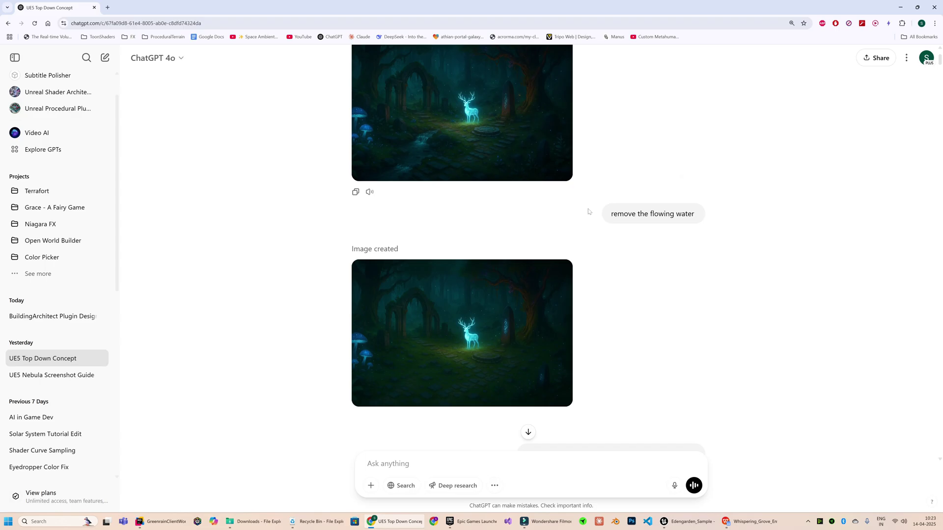
Review the water-free concept art, then scroll to the transparent-background front-view deer.
click(442, 275)
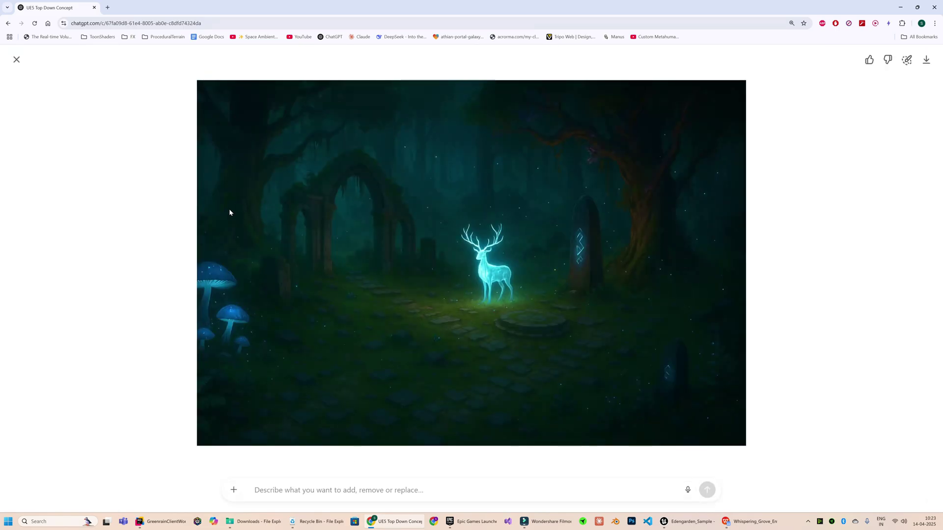
key(Escape)
scroll(208, 206, down, 4)
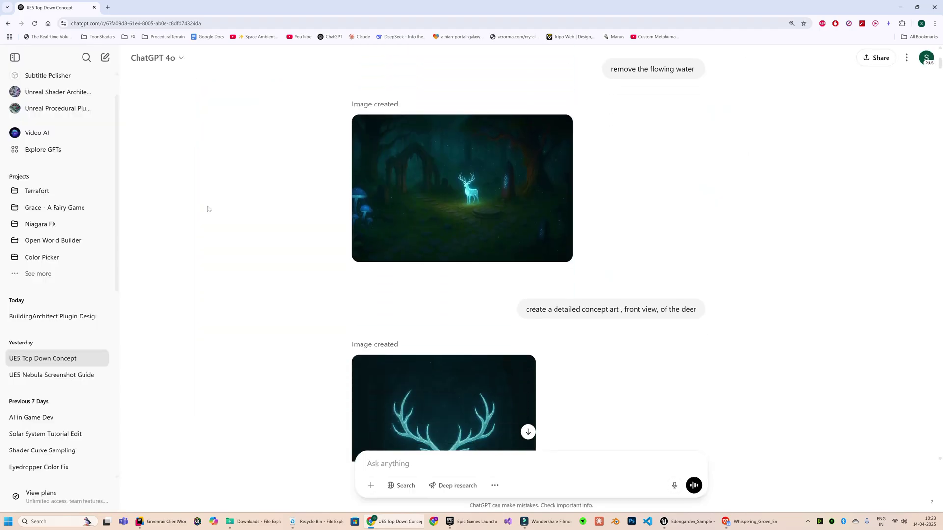
scroll(208, 207, down, 2)
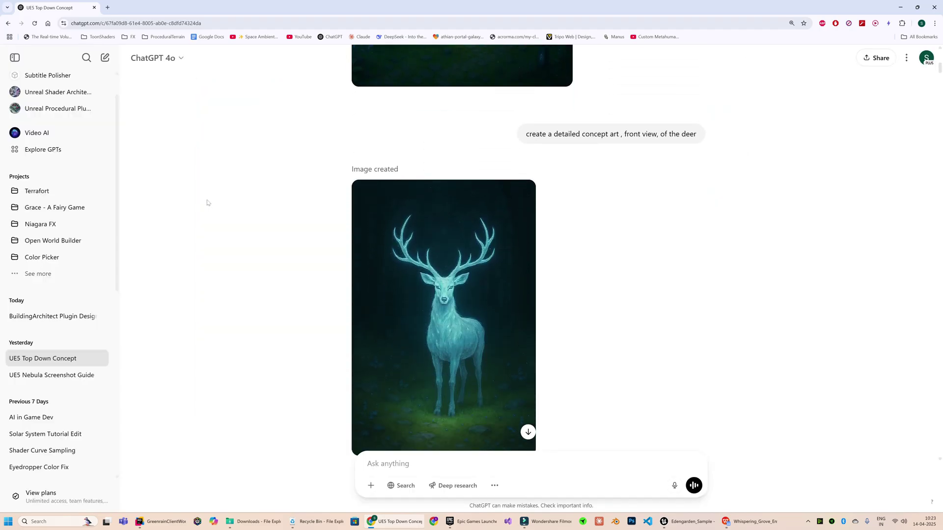
scroll(208, 203, down, 1)
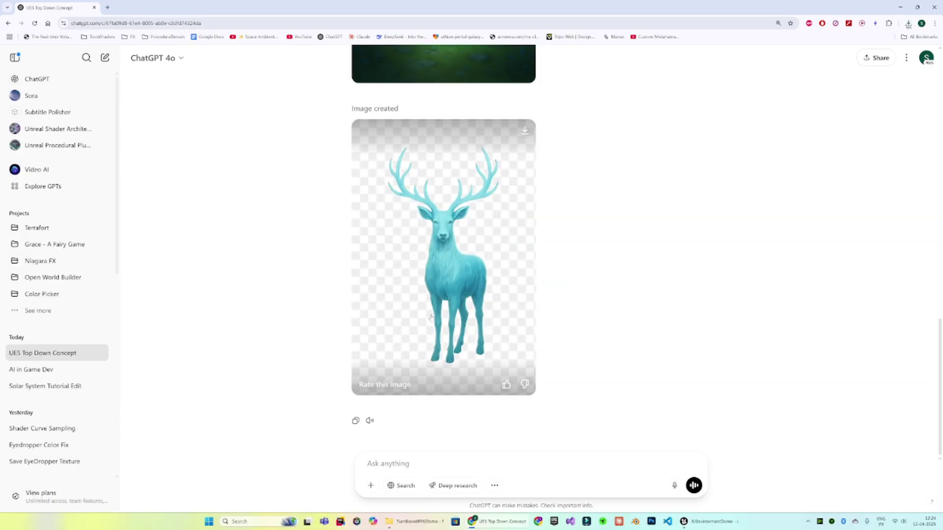
scroll(418, 278, up, 4)
scroll(418, 277, down, 5)
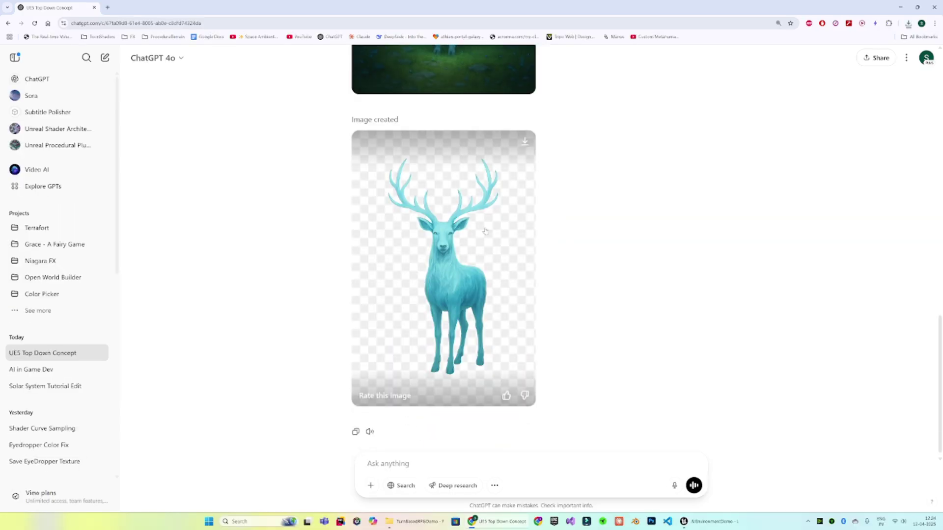
Build the Ethereal Stag from the saved deer PNG, texturing the bottom-left draft at 100K triangles.
click(525, 142)
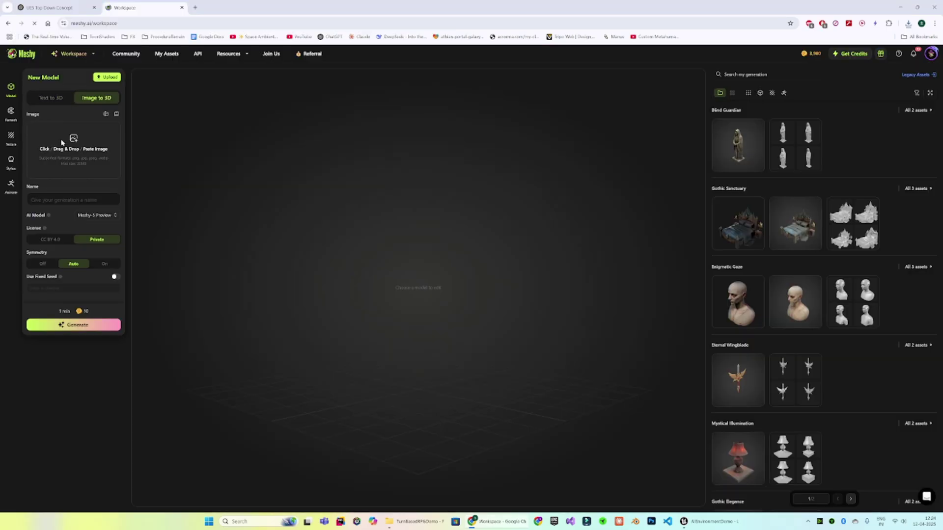
click(74, 143)
double_click(117, 77)
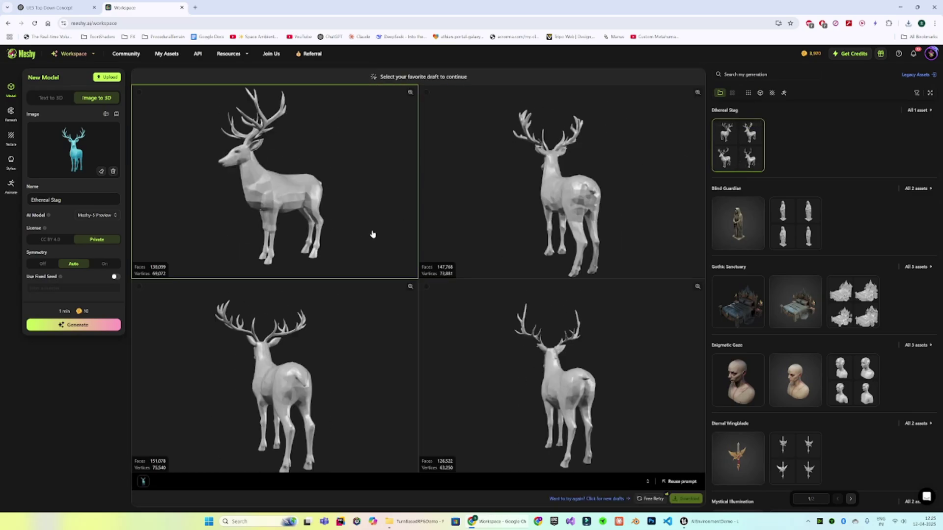
click(360, 362)
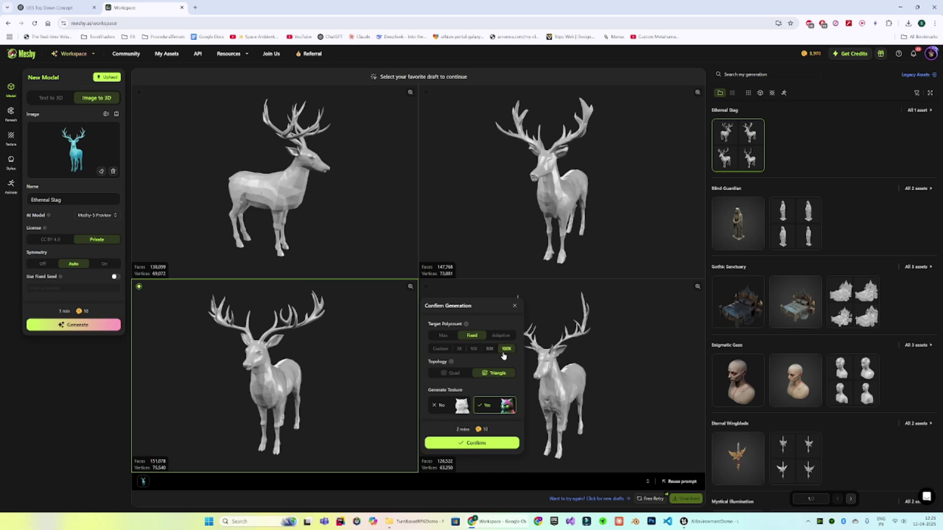
click(469, 442)
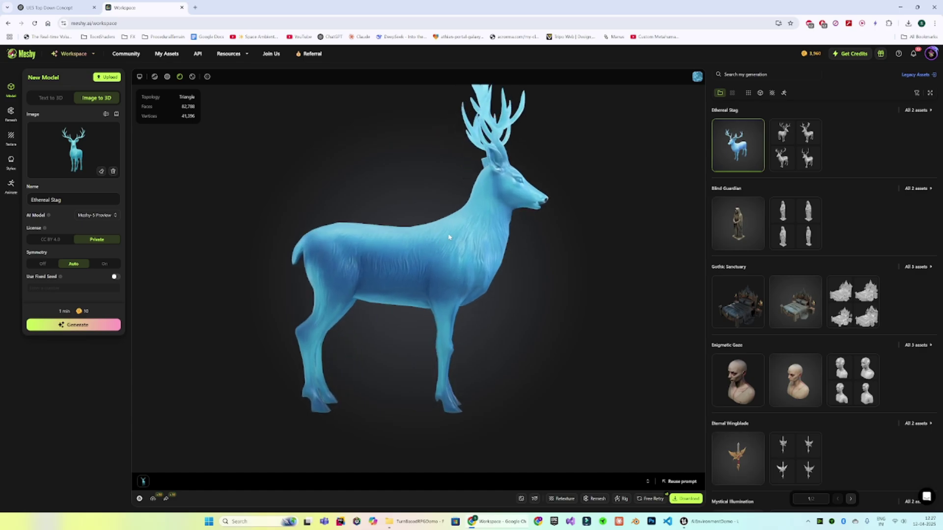
Auto-rig the Ethereal Stag as a Quadruped Dog and advance to marker placement.
click(595, 498)
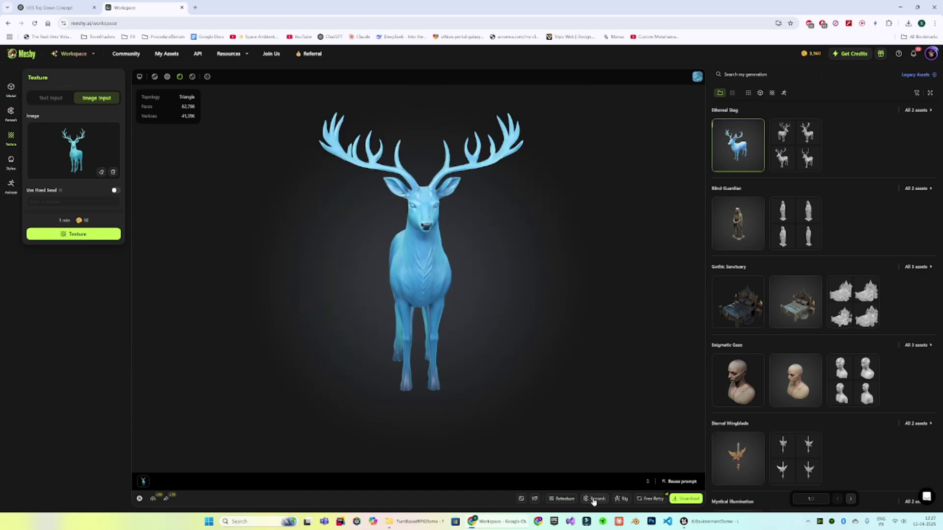
click(621, 498)
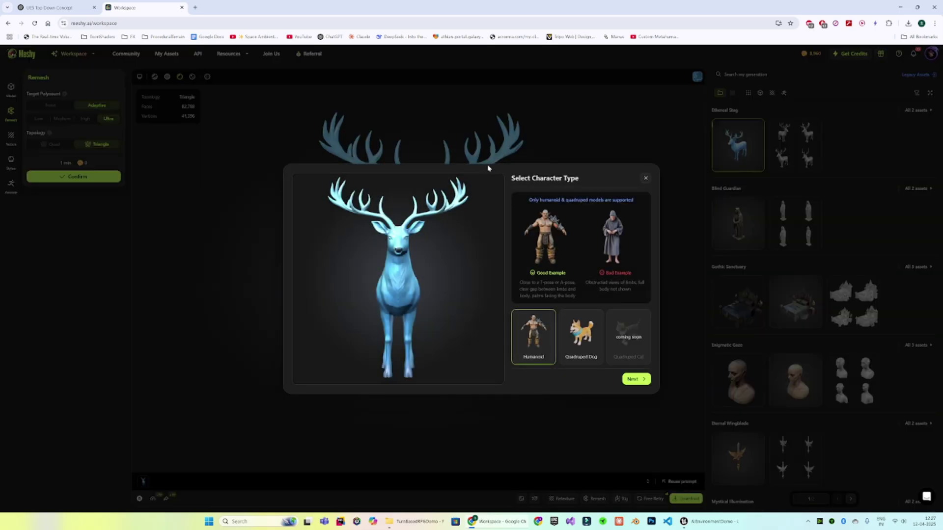
click(581, 337)
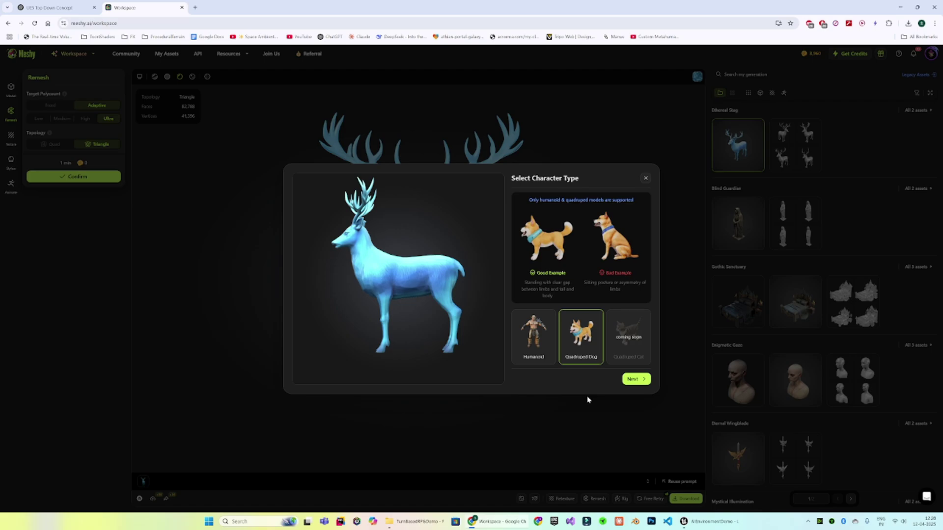
click(632, 379)
click(633, 378)
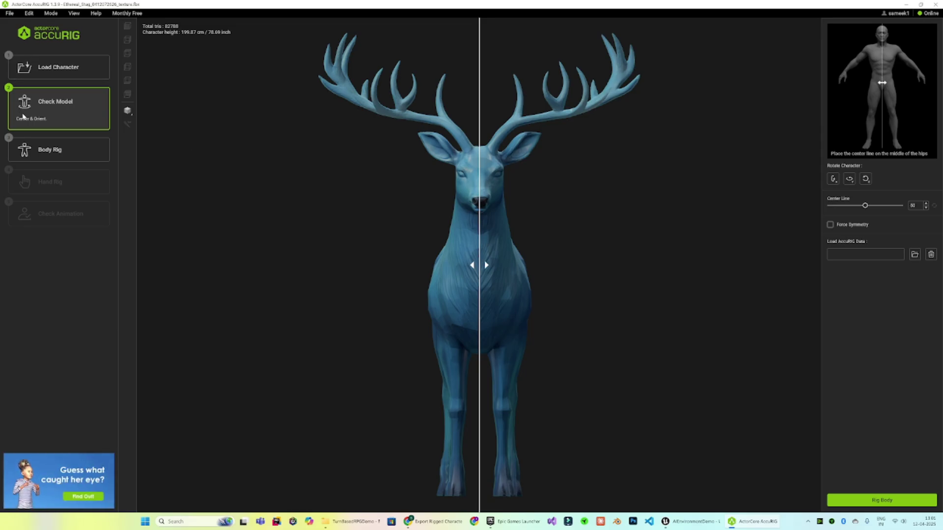
Place the stag's body rig joints, adjusting the clavicle and offsetting the head to 49 on X.
click(93, 154)
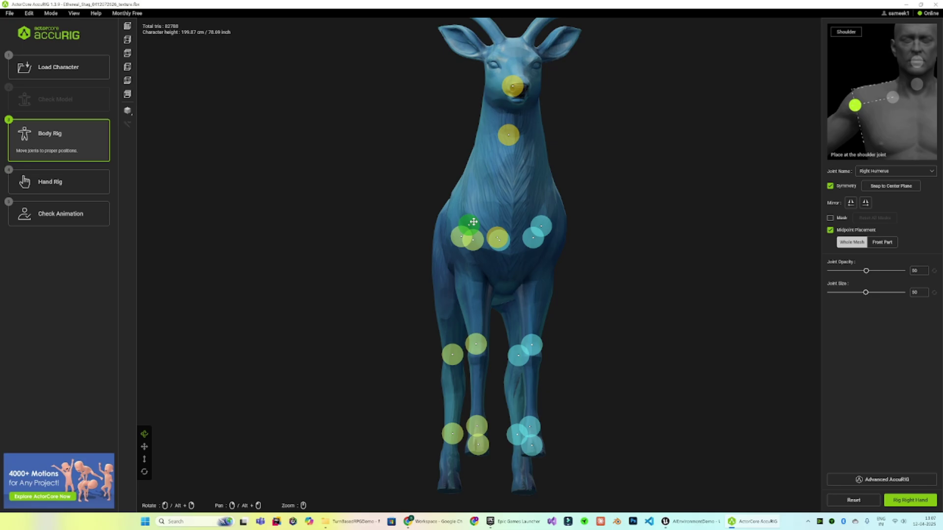
click(518, 264)
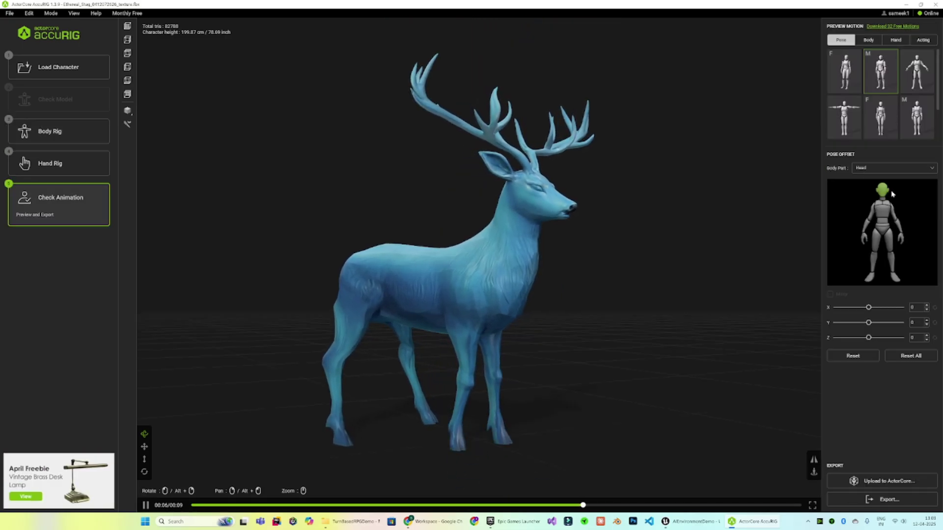
mouse_move(868, 308)
mouse_down()
mouse_move(880, 310)
mouse_move(868, 309)
mouse_up()
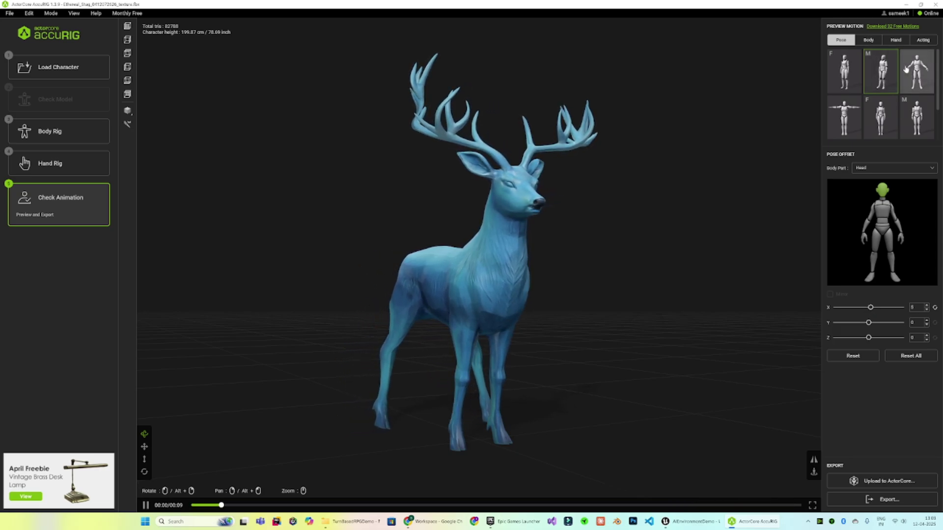
Preview the rigged stag playing a running body motion.
click(895, 39)
click(868, 39)
click(880, 72)
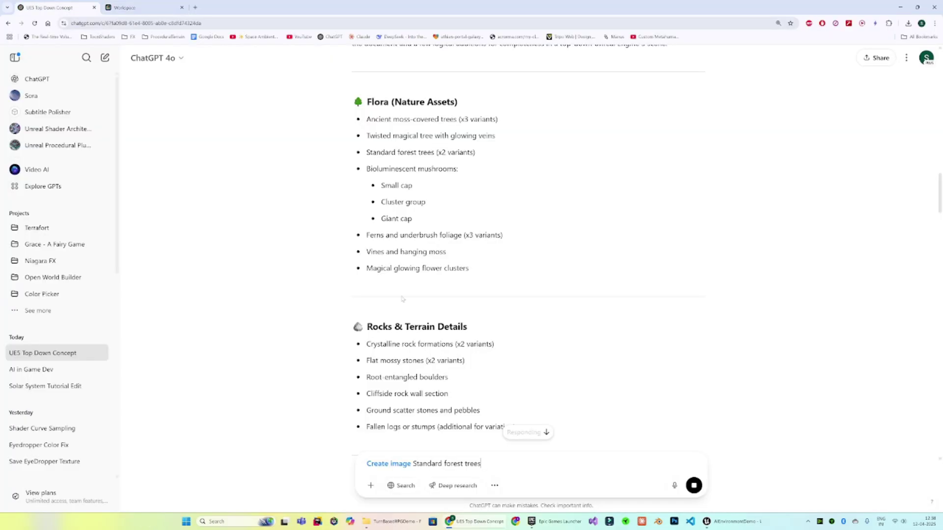
Orbit the tree draft in Meshy's viewer to inspect it from several angles.
scroll(528, 245, down, 10)
scroll(414, 332, down, 15)
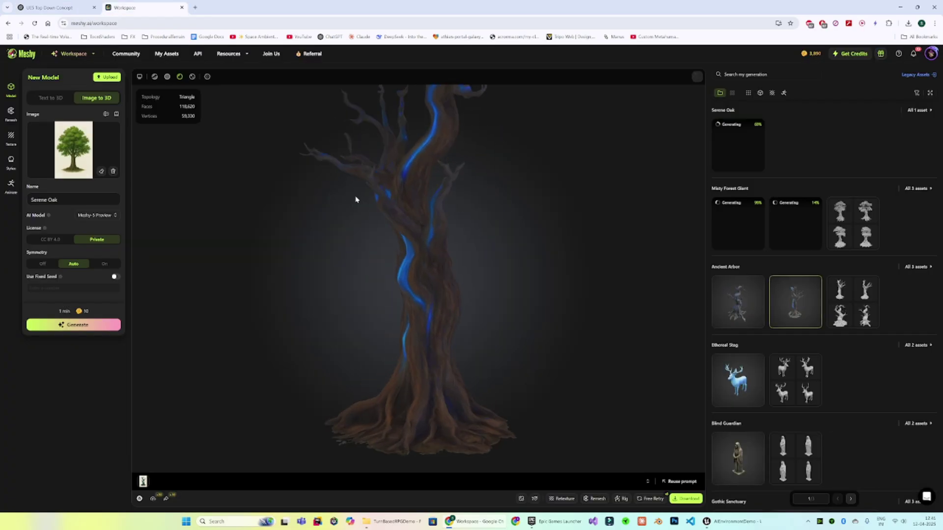
scroll(244, 240, up, 3)
drag(244, 241, 255, 173)
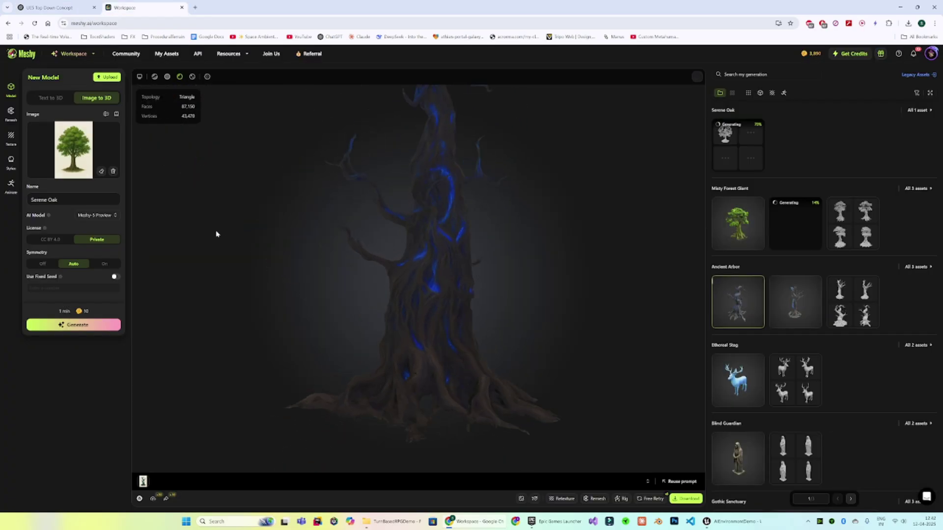
drag(216, 234, 481, 234)
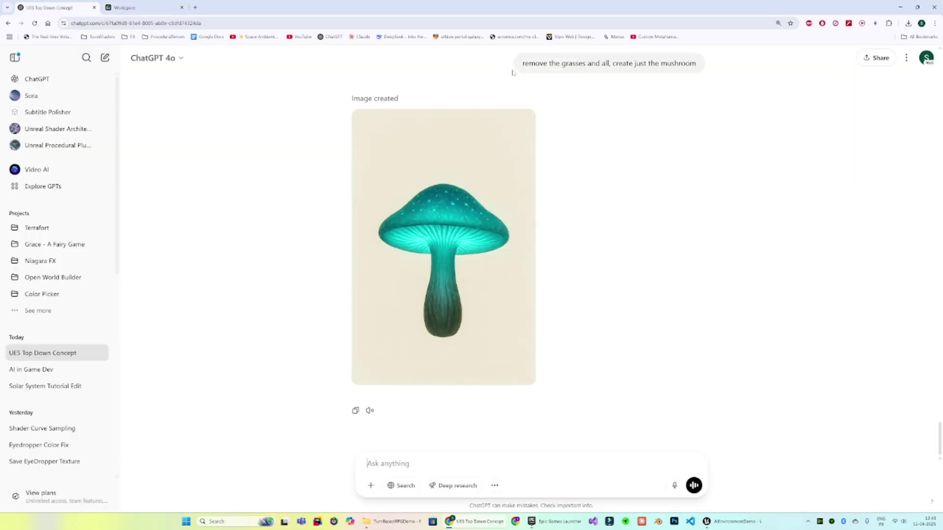
scroll(587, 126, up, 2)
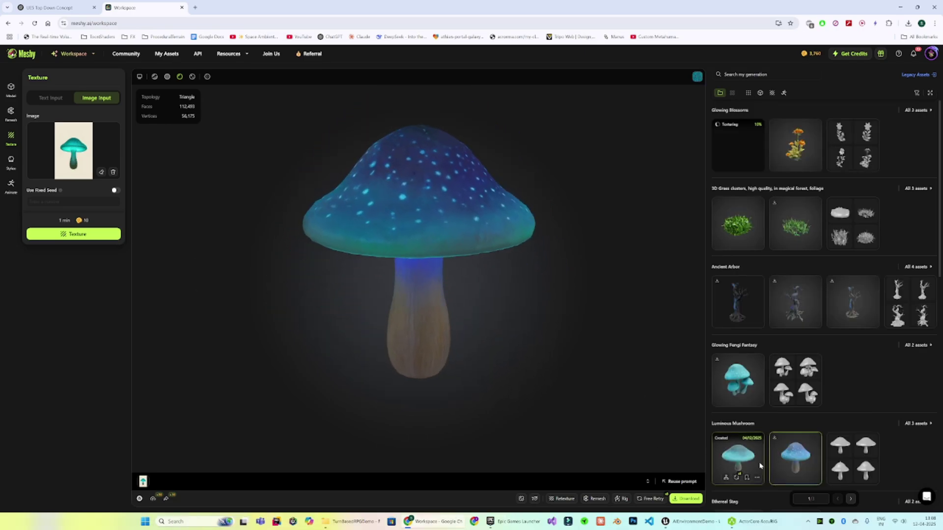
Inspect the Luminous Mushroom, grass clump and Glowing Blossoms models from above and the side.
click(758, 464)
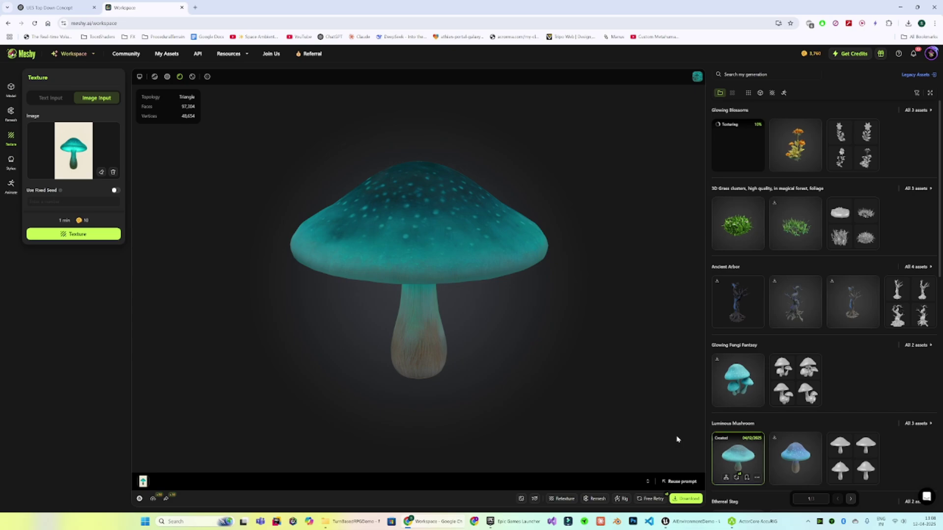
drag(470, 240, 341, 233)
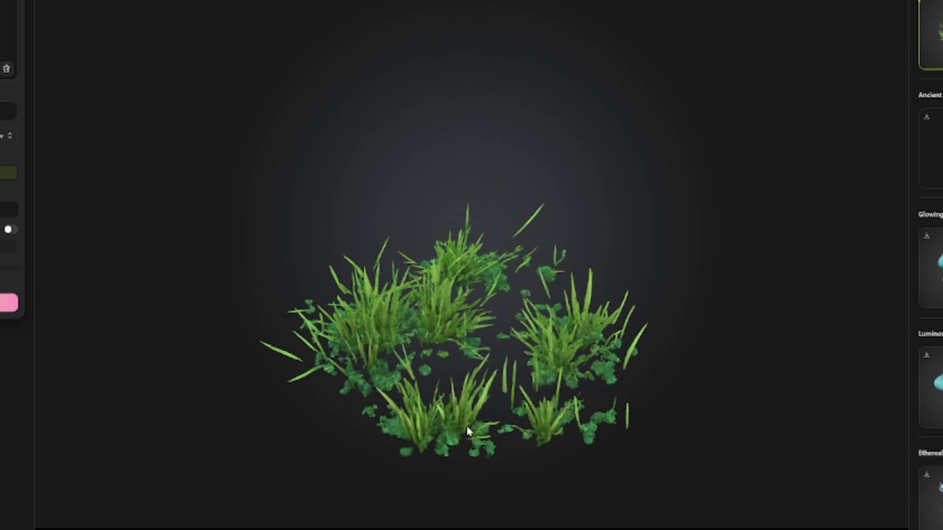
drag(468, 431, 368, 314)
scroll(370, 315, up, 2)
scroll(369, 314, up, 5)
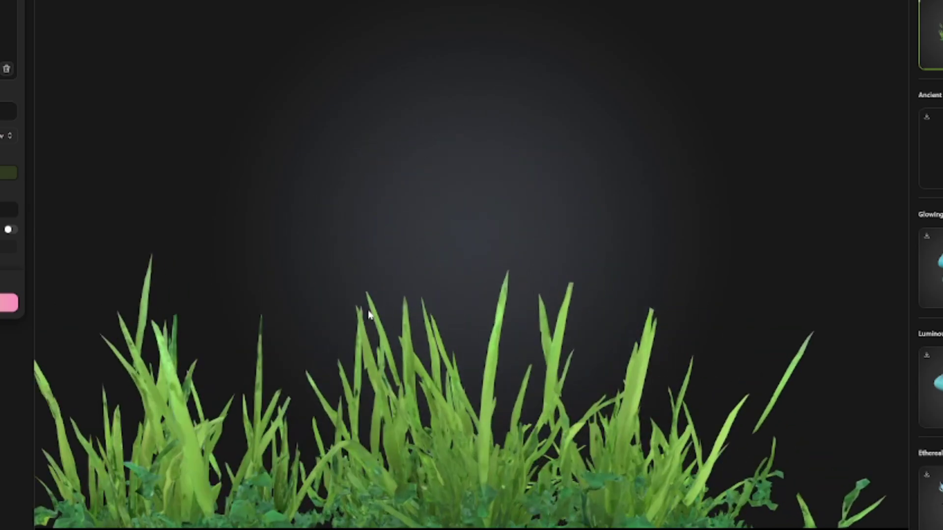
scroll(518, 317, down, 5)
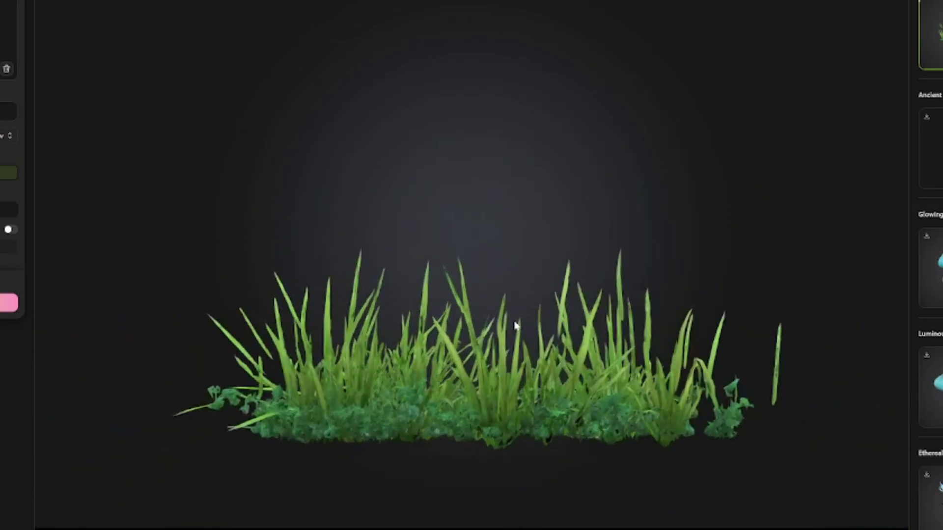
drag(505, 330, 164, 311)
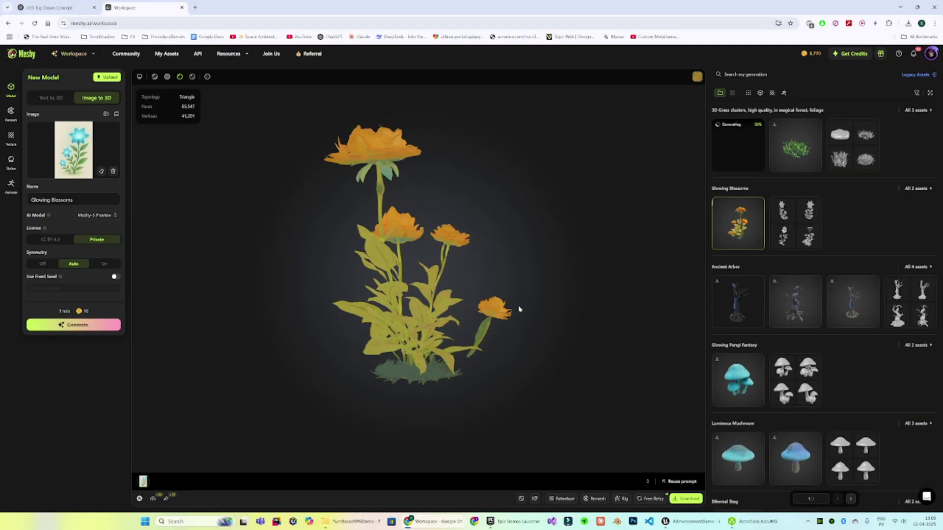
drag(518, 309, 181, 292)
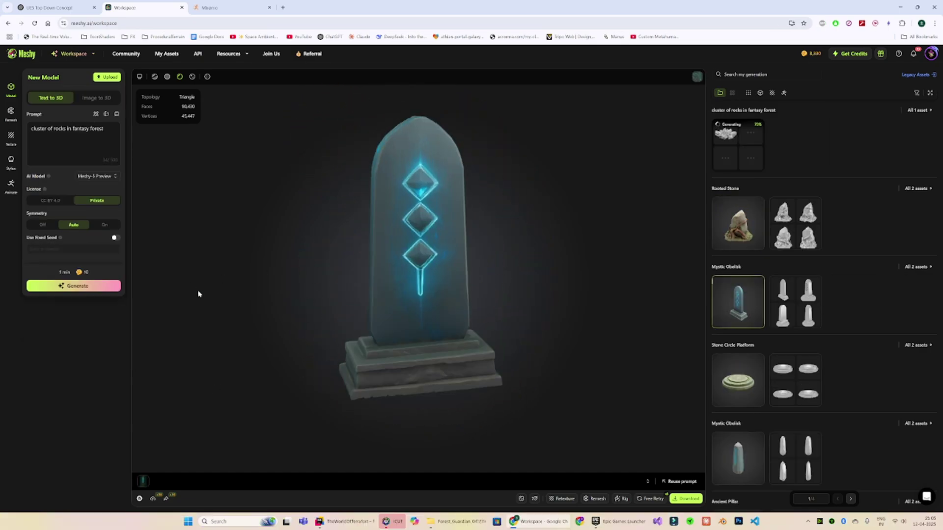
Orbit the Rooted Stone and pebble cluster models, then turn the Forest Guardian deer around.
click(737, 223)
drag(367, 301, 427, 287)
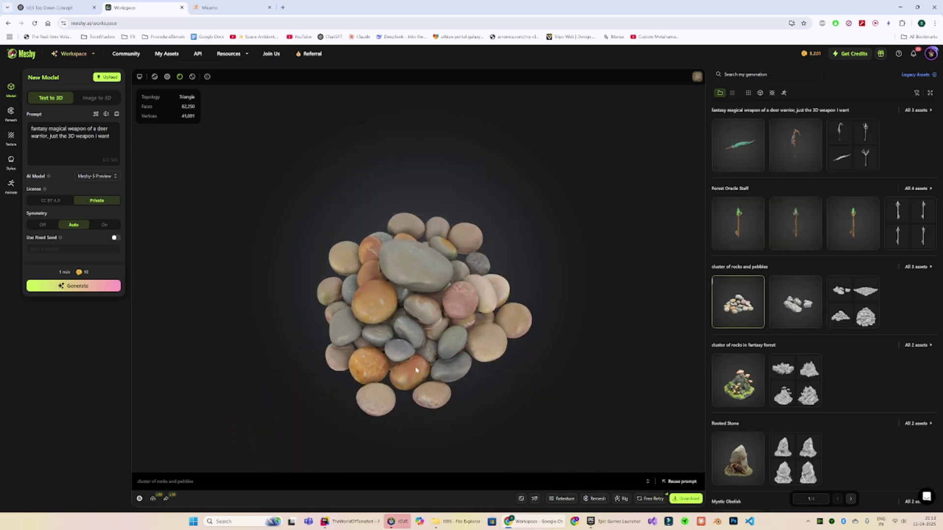
drag(416, 369, 522, 327)
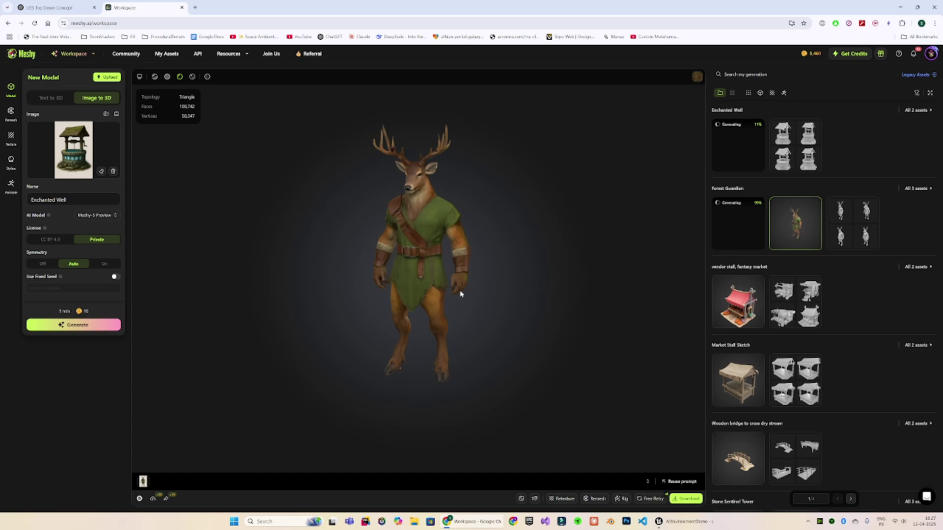
drag(507, 316, 334, 238)
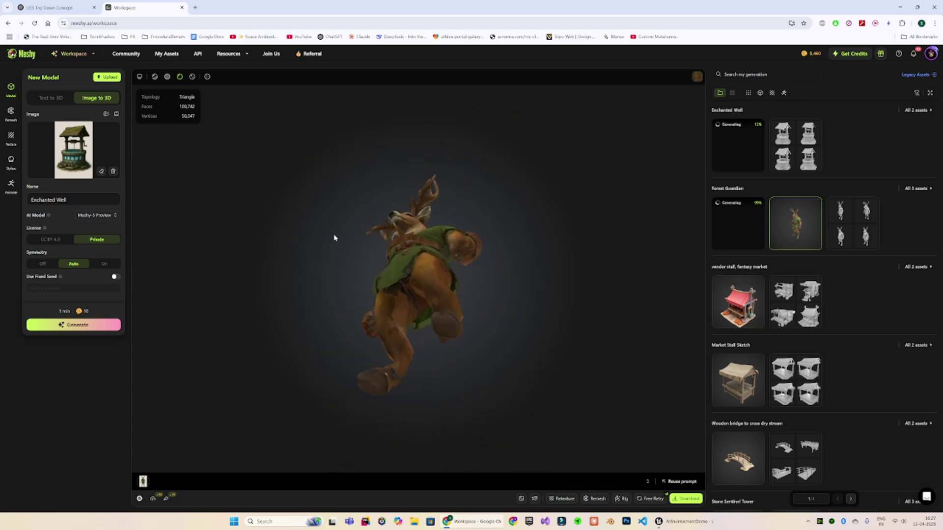
Start rigging the deer guardian, confirming character type and orientation to reach marker placement.
click(621, 499)
click(635, 381)
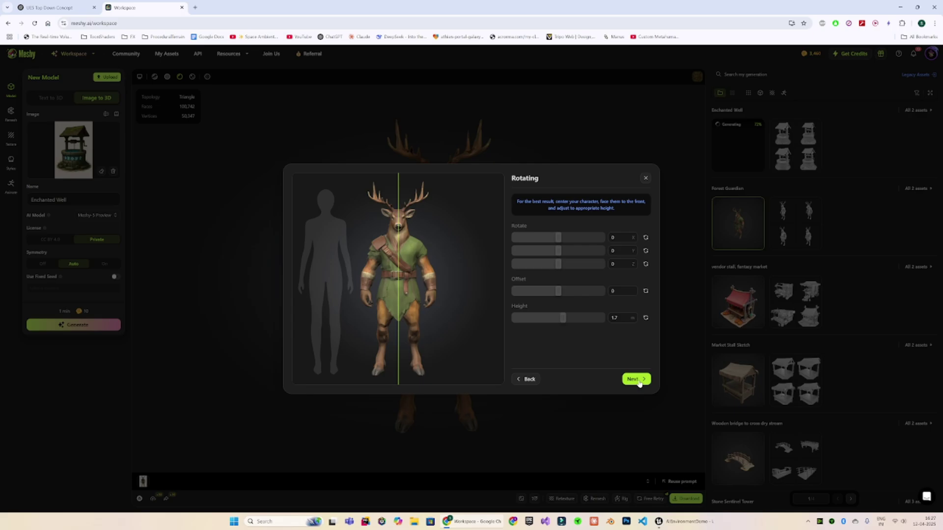
click(637, 381)
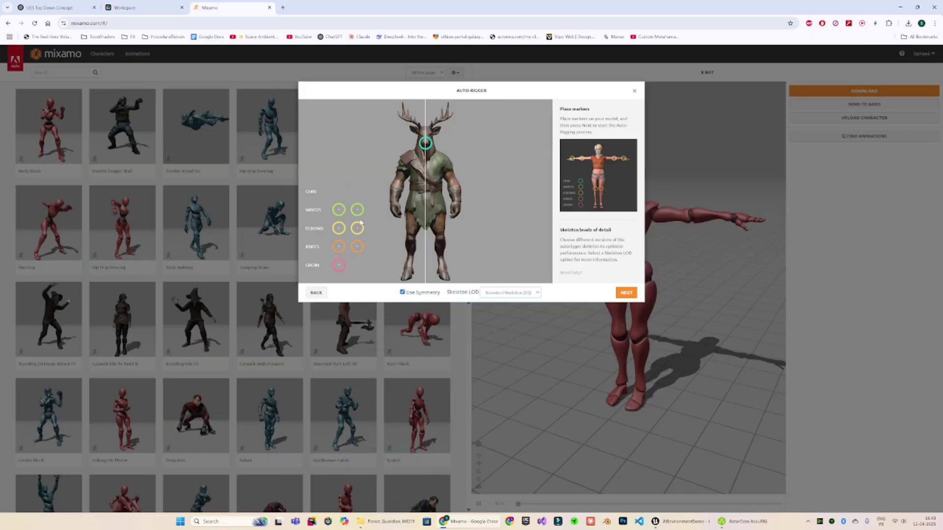
Place the wrist and elbow markers on the deer's arms and confirm the auto-rig.
drag(339, 210, 456, 200)
drag(357, 228, 400, 181)
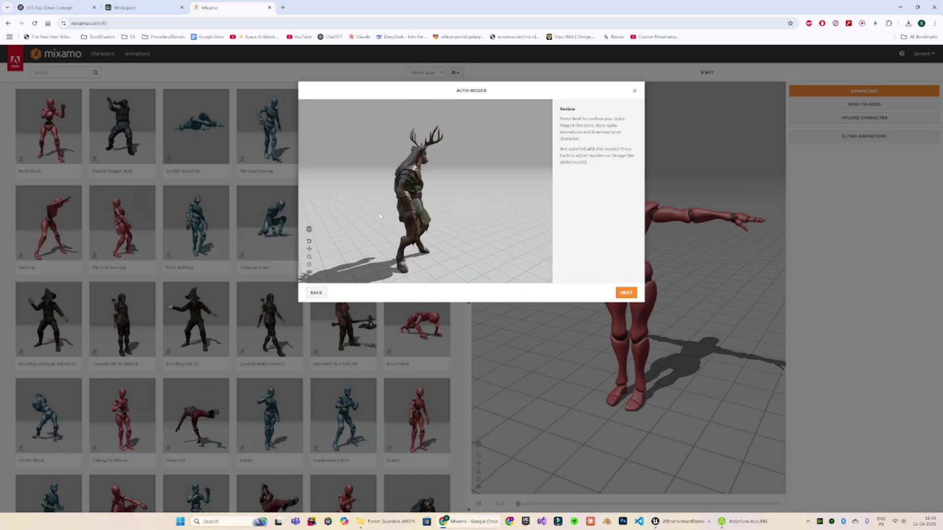
click(626, 292)
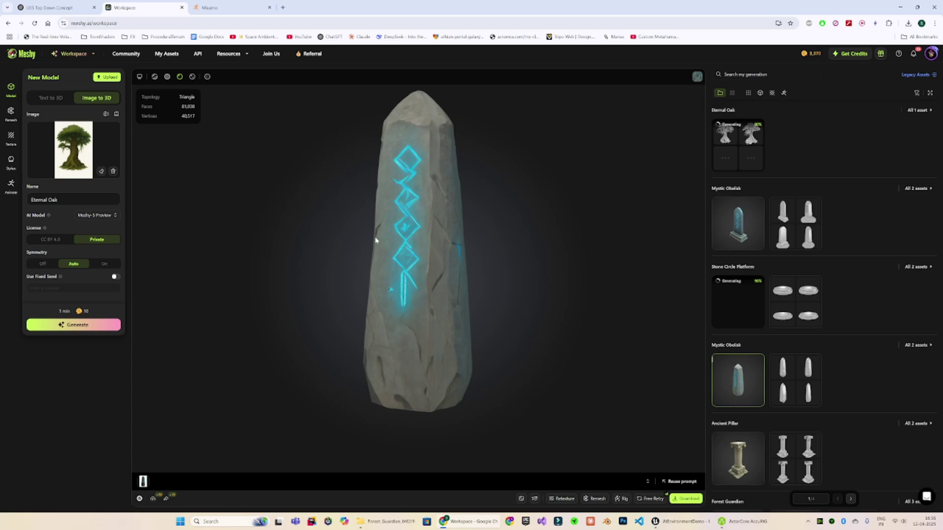
Orbit the Stone Circle Platform, then view the Market Stall Sketch and wooden bridge models.
drag(412, 358, 356, 334)
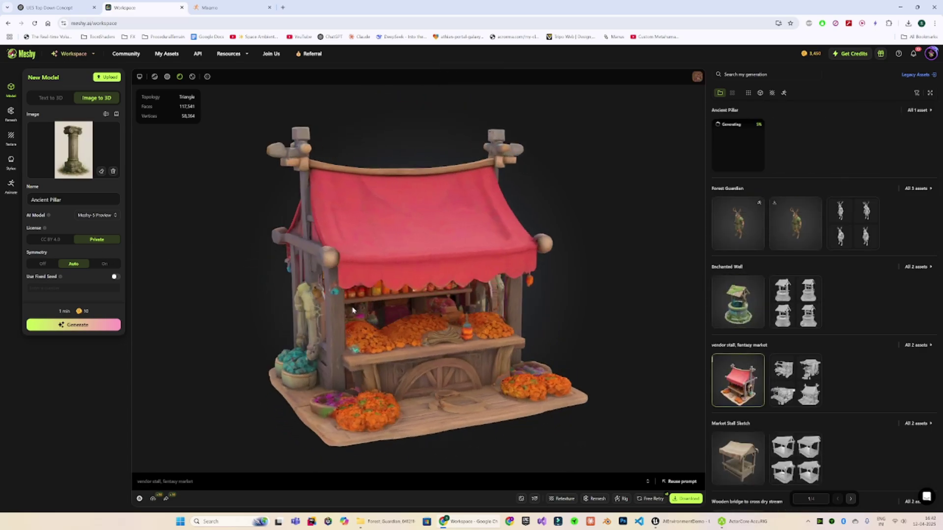
click(738, 458)
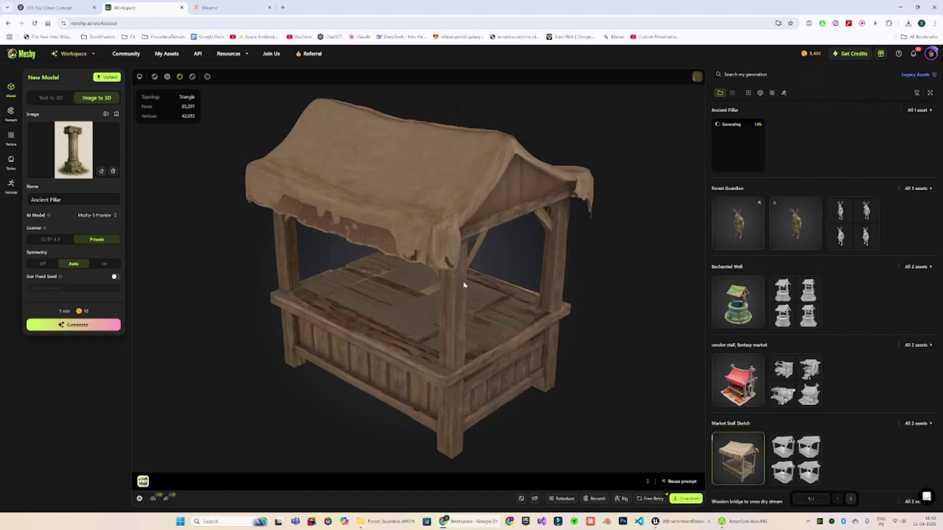
key(Down)
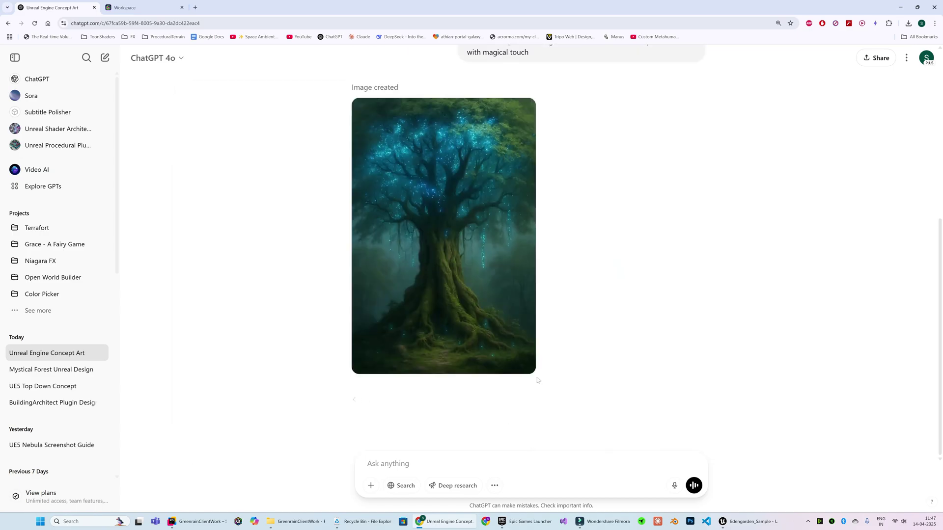
Rotate the Enchanted Luminance glowing tree model to inspect it.
scroll(263, 228, up, 2)
scroll(263, 229, up, 3)
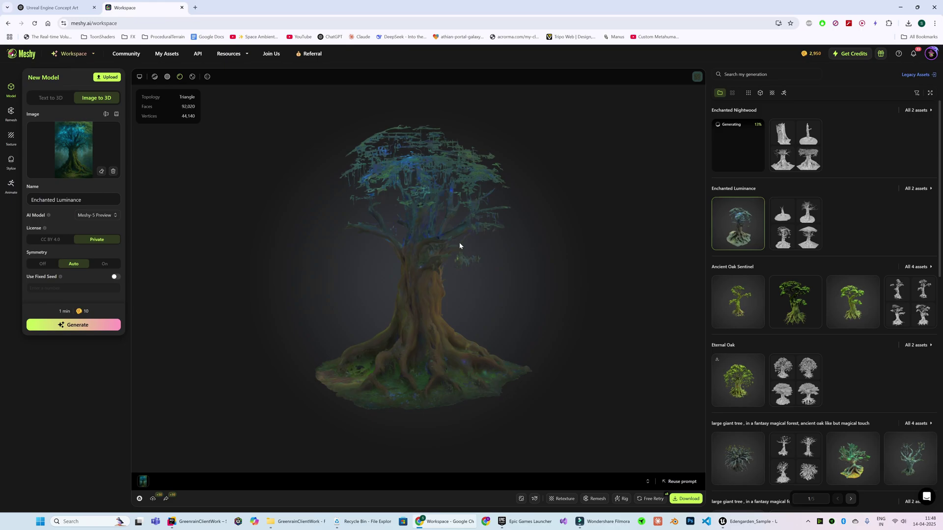
drag(460, 246, 200, 227)
Orbit the giant tree, then switch to the rooted giant tree and its blue branching variant.
scroll(358, 263, up, 3)
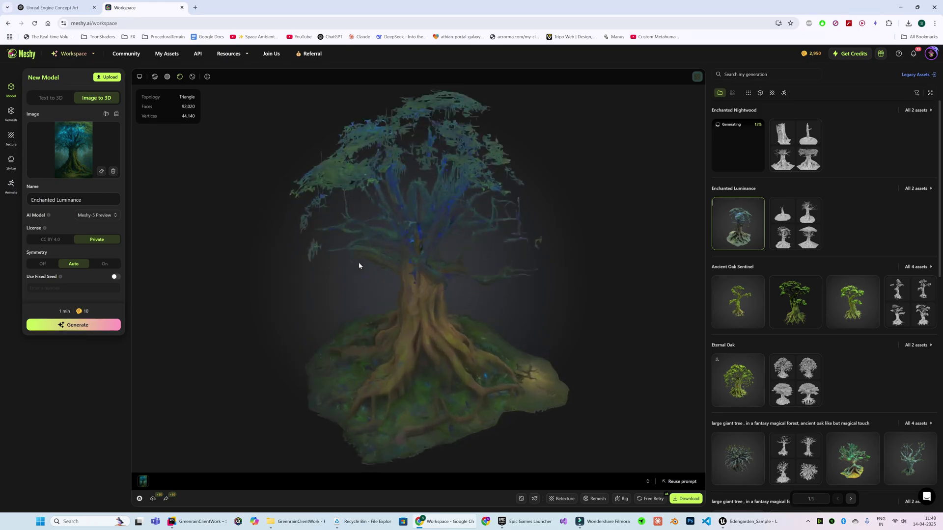
drag(356, 216, 363, 291)
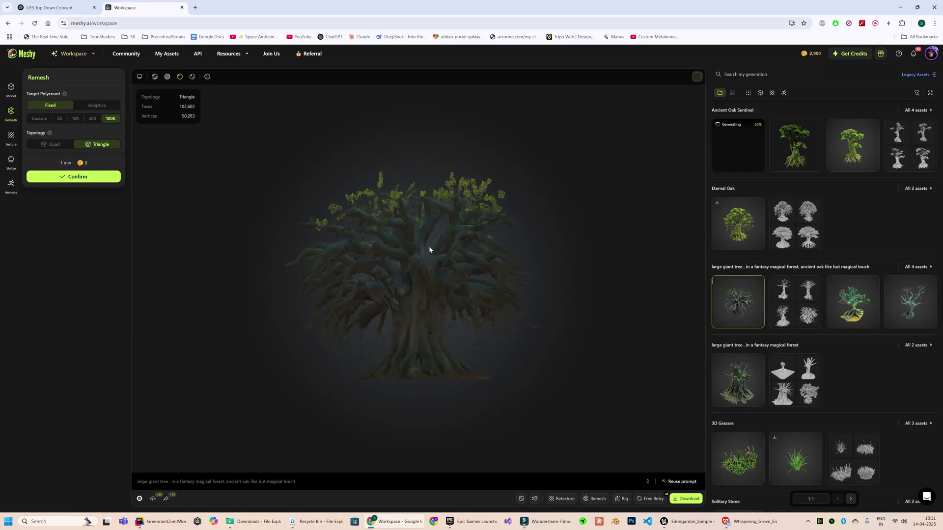
click(731, 378)
click(910, 301)
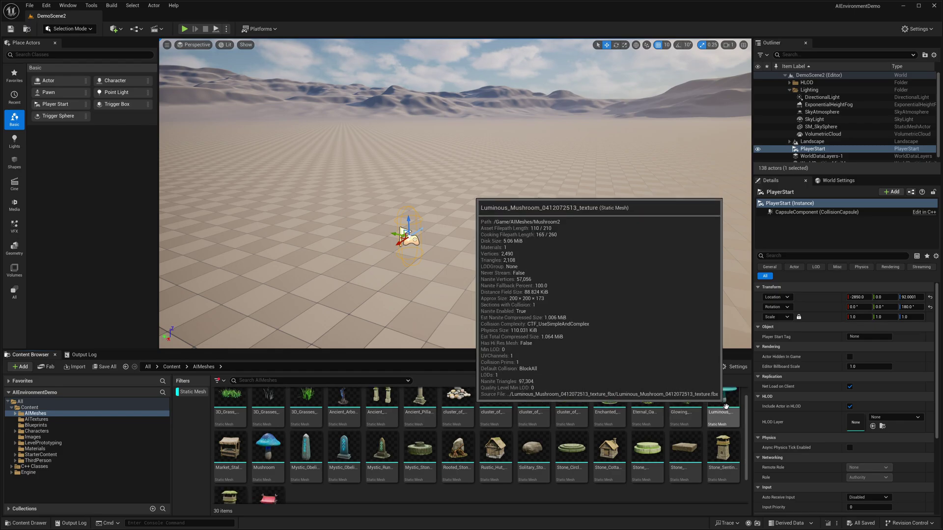
Browse the AIMeshes folder, then switch the editor from Selection to Foliage mode.
scroll(725, 398, down, 2)
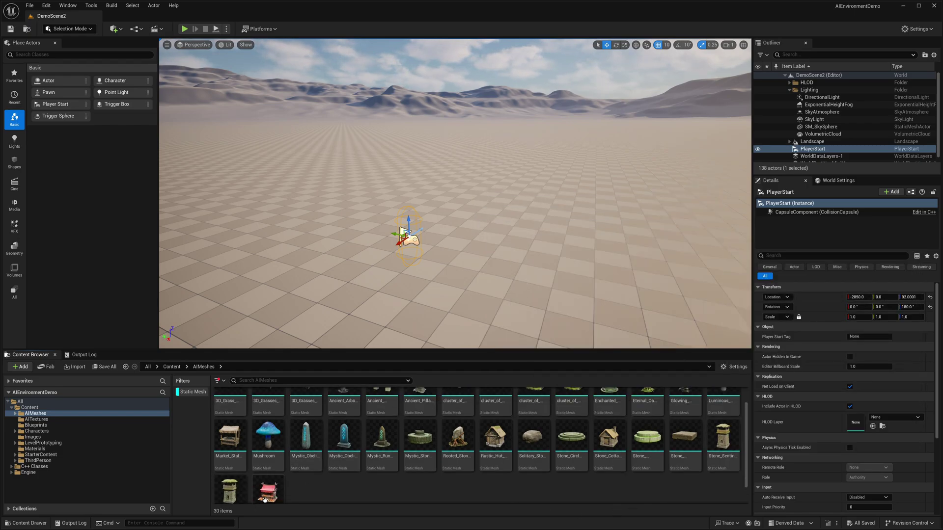
scroll(254, 444, up, 1)
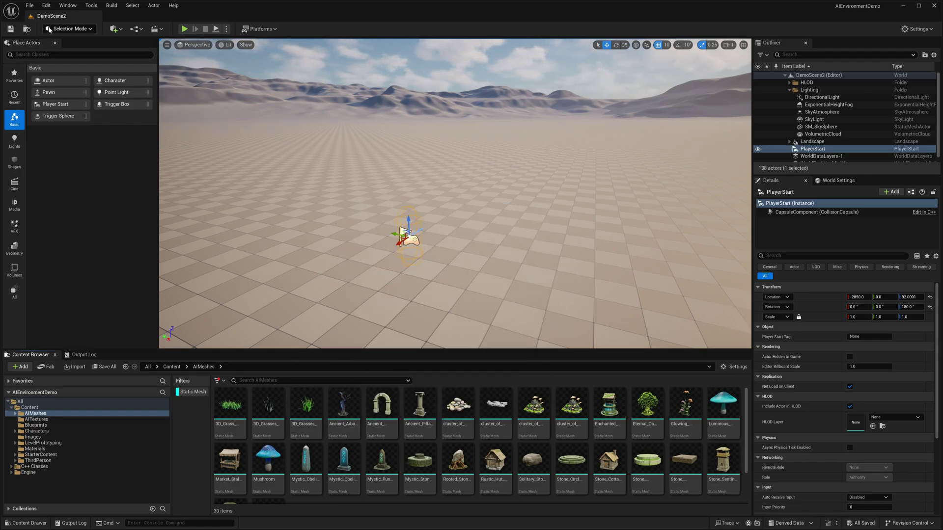
click(69, 28)
click(72, 59)
Open AIMeshes > Foliage, add the grass mesh as a foliage type and paint a grass patch.
double_click(214, 399)
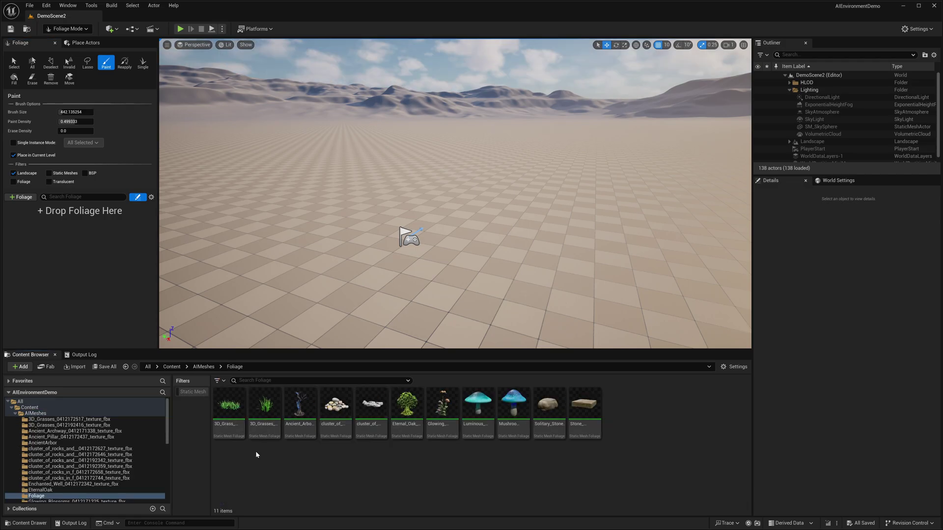
drag(228, 405, 59, 216)
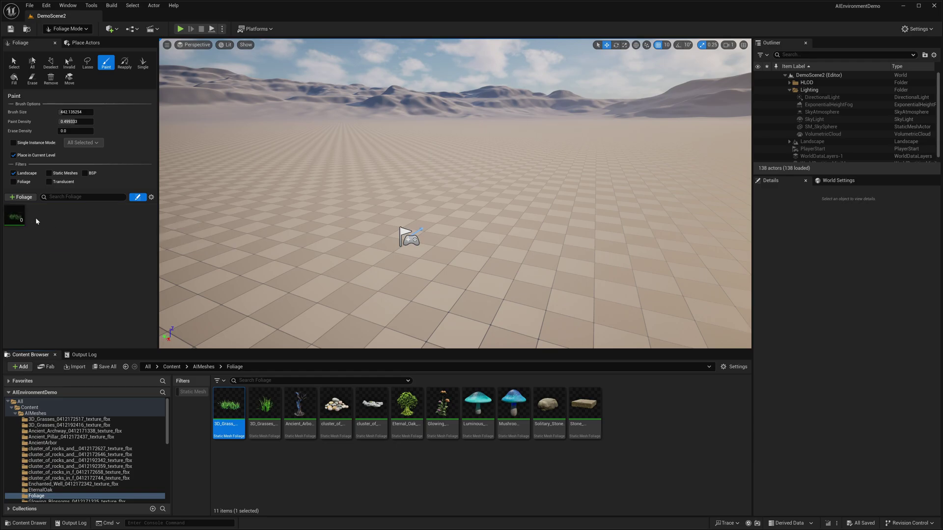
click(20, 221)
mouse_move(315, 147)
mouse_down()
mouse_move(432, 211)
mouse_move(325, 173)
mouse_move(405, 224)
mouse_move(567, 182)
mouse_move(444, 138)
mouse_up()
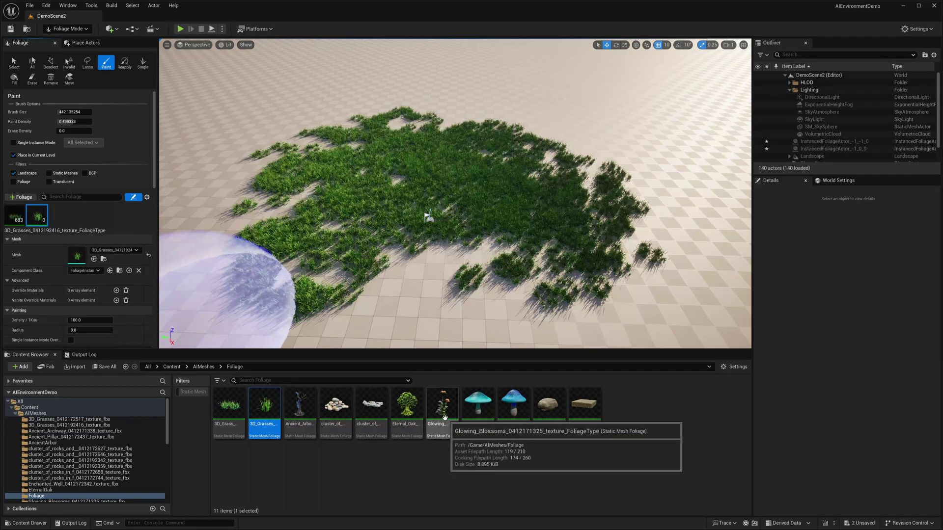
Add Glowing Blossoms as a foliage type and paint it densely across the field.
drag(442, 408, 57, 214)
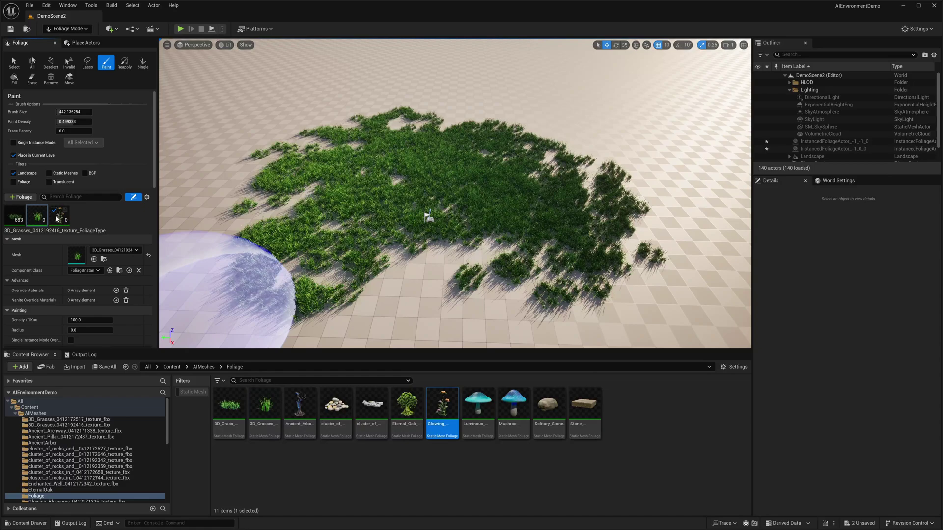
click(61, 218)
drag(515, 241, 491, 275)
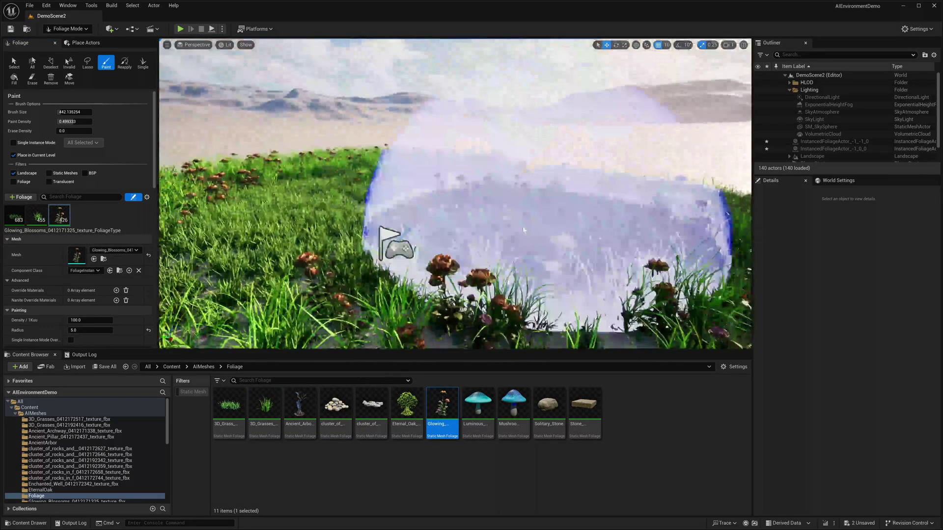
mouse_move(523, 229)
mouse_down()
mouse_move(484, 198)
mouse_move(314, 146)
mouse_move(240, 149)
mouse_move(532, 155)
mouse_move(626, 180)
mouse_move(675, 167)
mouse_move(506, 142)
mouse_up()
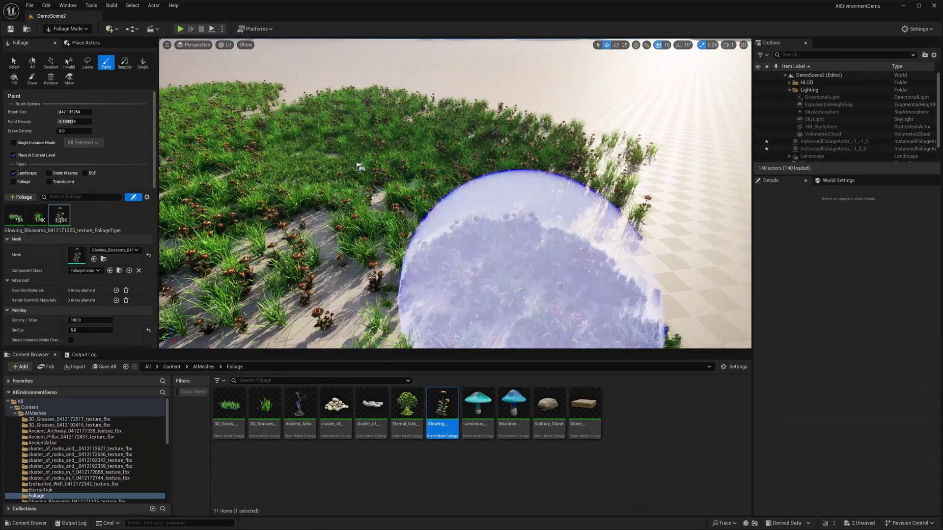
mouse_move(491, 265)
mouse_down()
mouse_move(274, 265)
mouse_move(597, 265)
mouse_up()
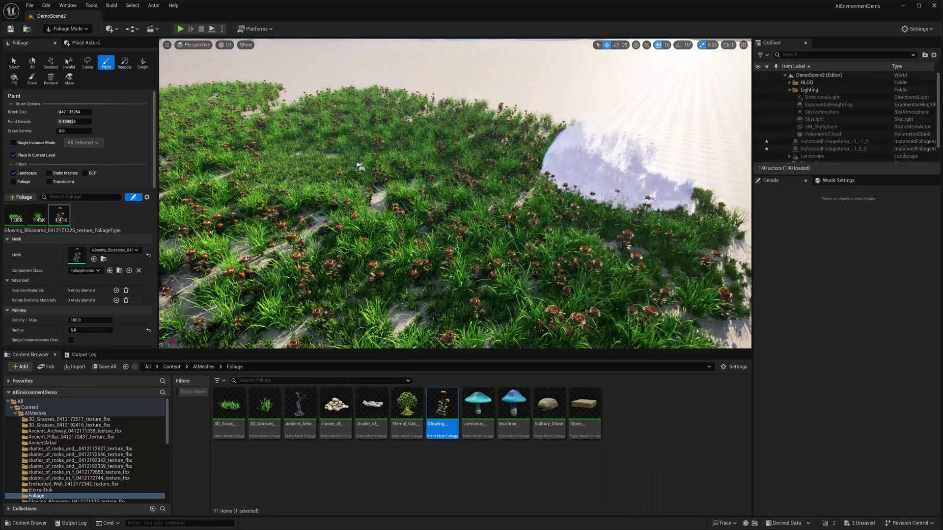
drag(627, 164, 600, 151)
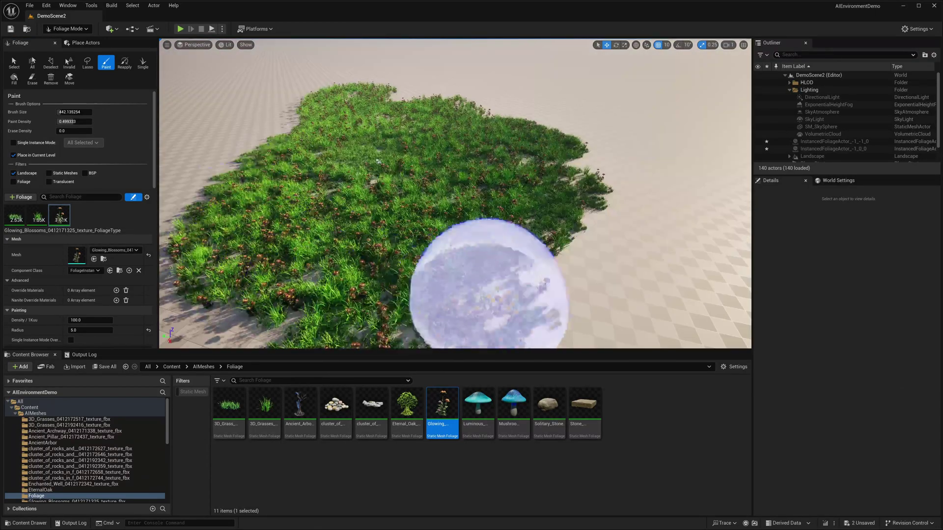
drag(484, 289, 629, 192)
click(273, 403)
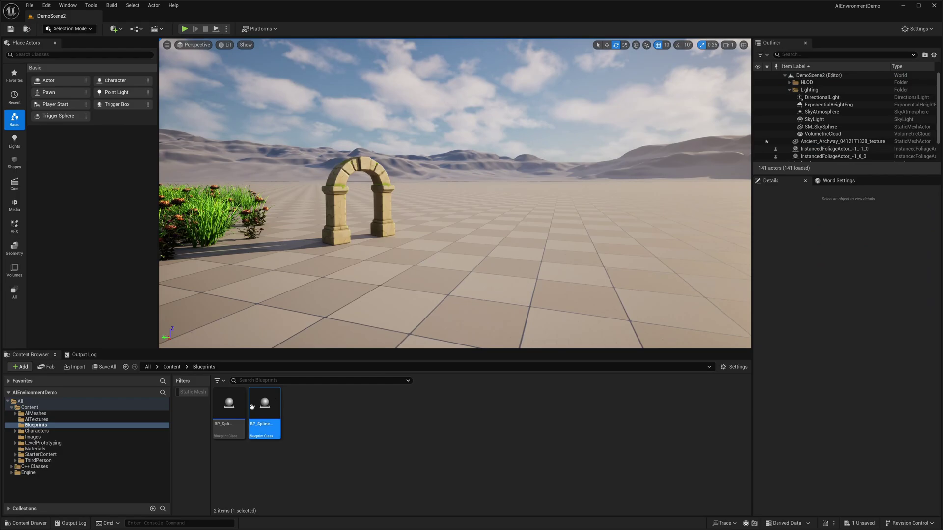
Place BP_SplineGenerator with narrower, less scattered platforms, a new seed, tighter spacing and Row Count 3.
drag(328, 290, 412, 253)
right_drag(410, 250, 410, 250)
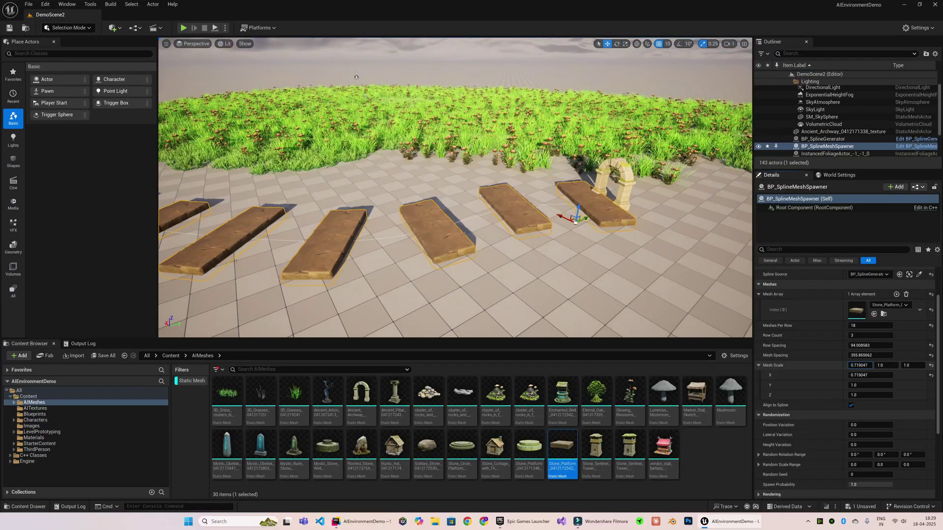
drag(879, 372, 879, 372)
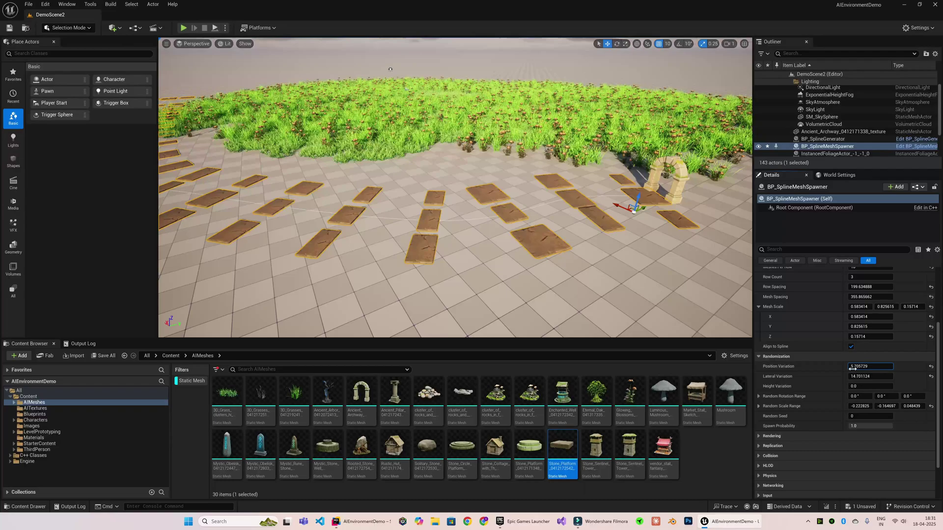
drag(853, 376, 830, 376)
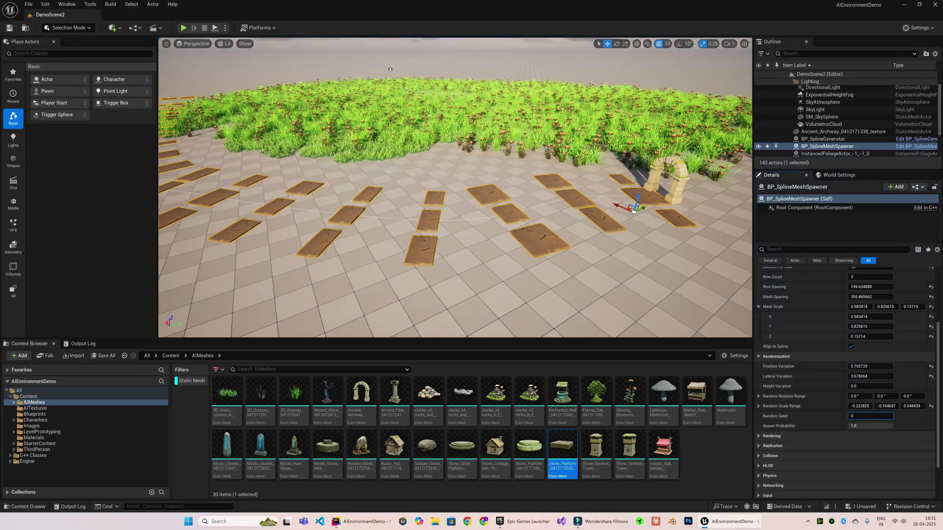
drag(870, 415, 878, 415)
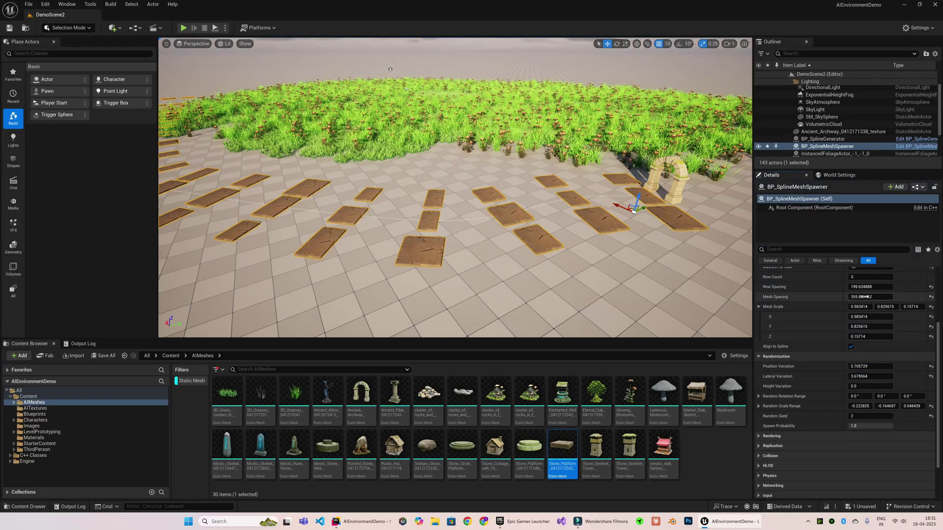
drag(863, 296, 848, 297)
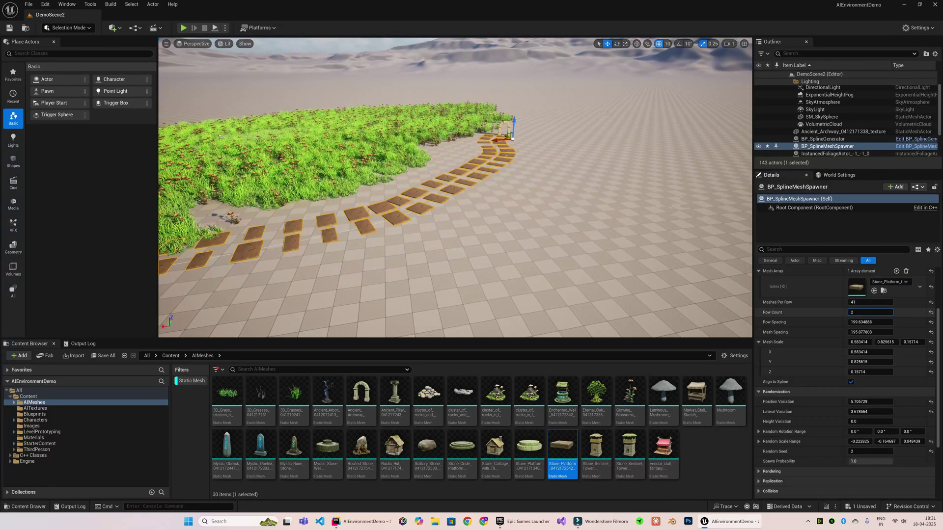
text(3)
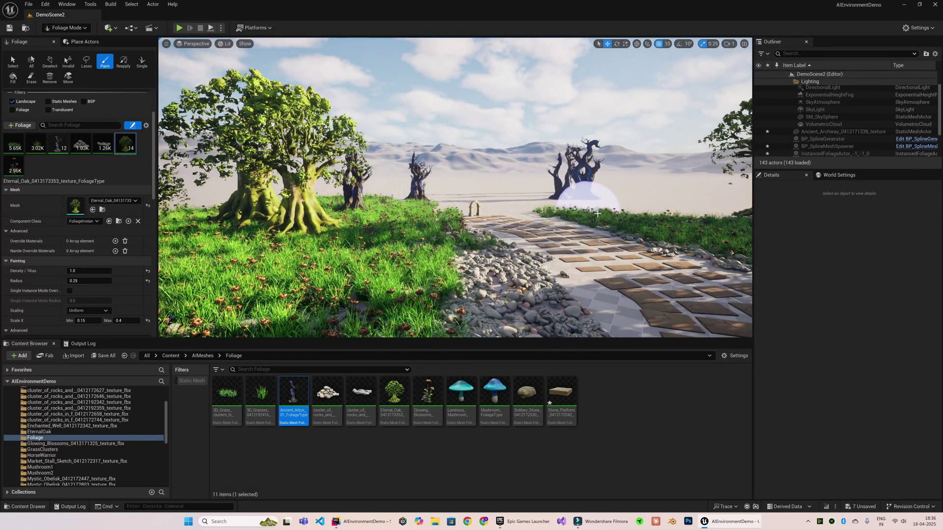
Paint twisted Ancient Arbor trees along the stone path's edge.
click(635, 209)
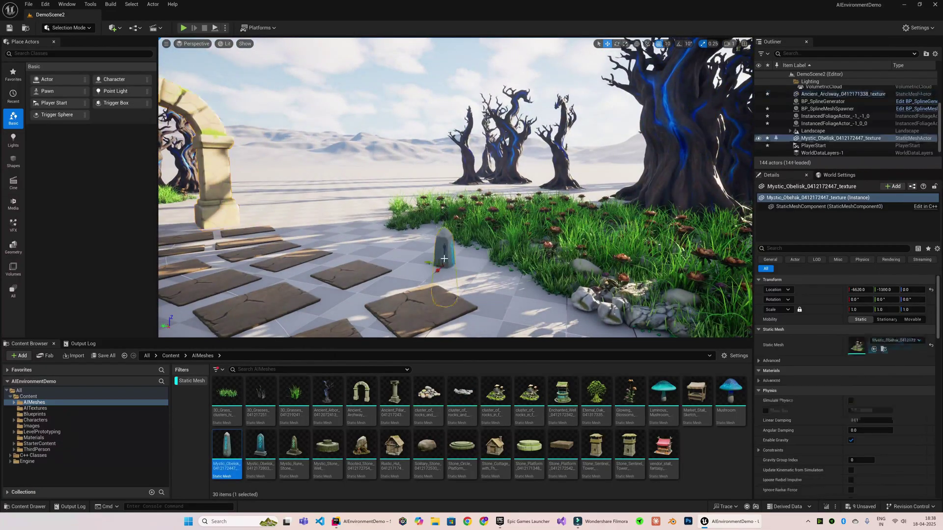
Position the obelisk, a rune stone and the stone circle platform beside the path.
drag(444, 258, 443, 215)
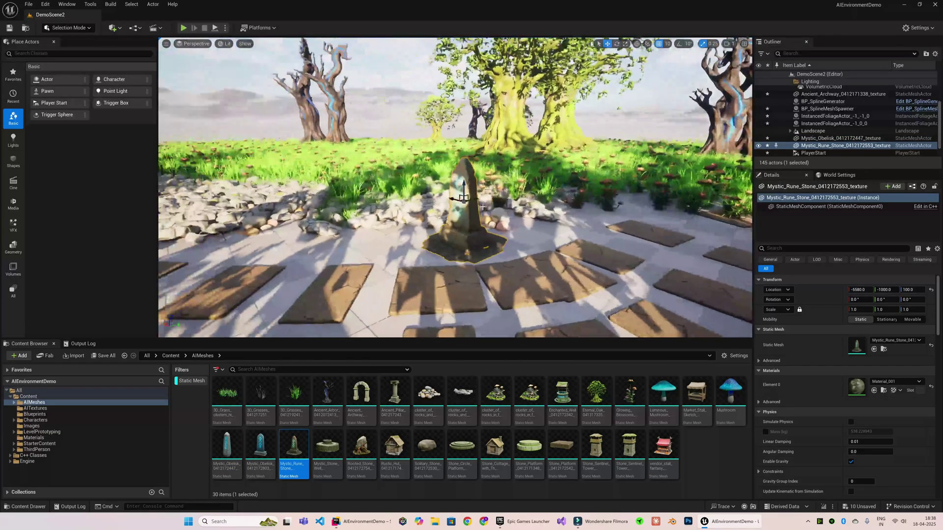
alt+drag(450, 207, 355, 213)
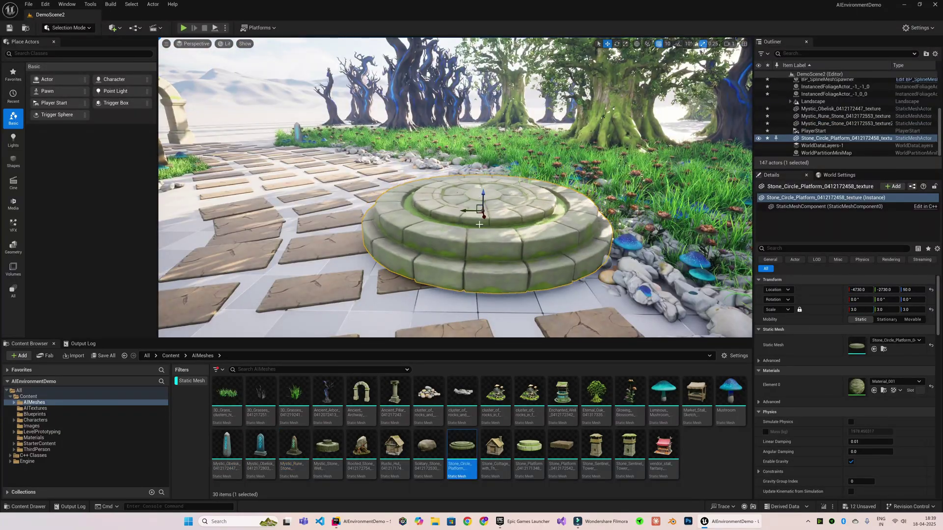
drag(479, 225, 468, 193)
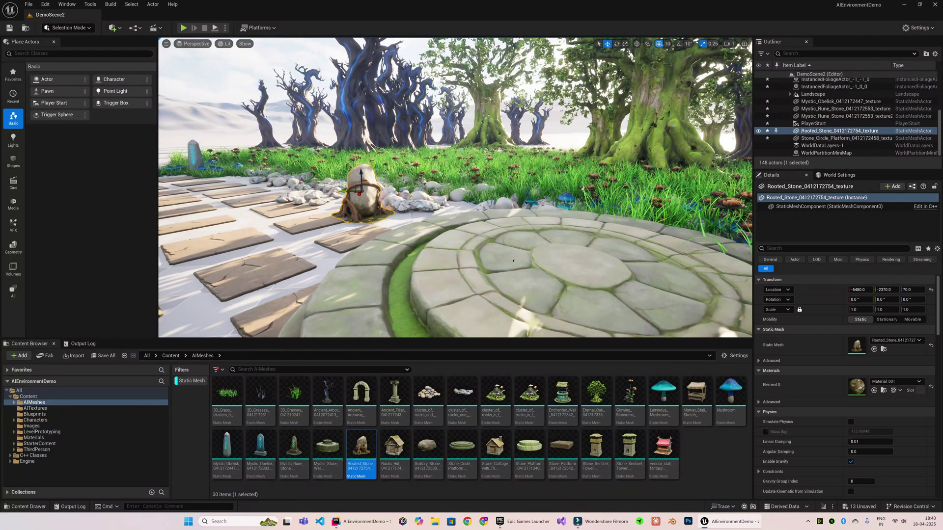
Set the rooted stone's scale to 3.
click(857, 309)
text(3)
key(Return)
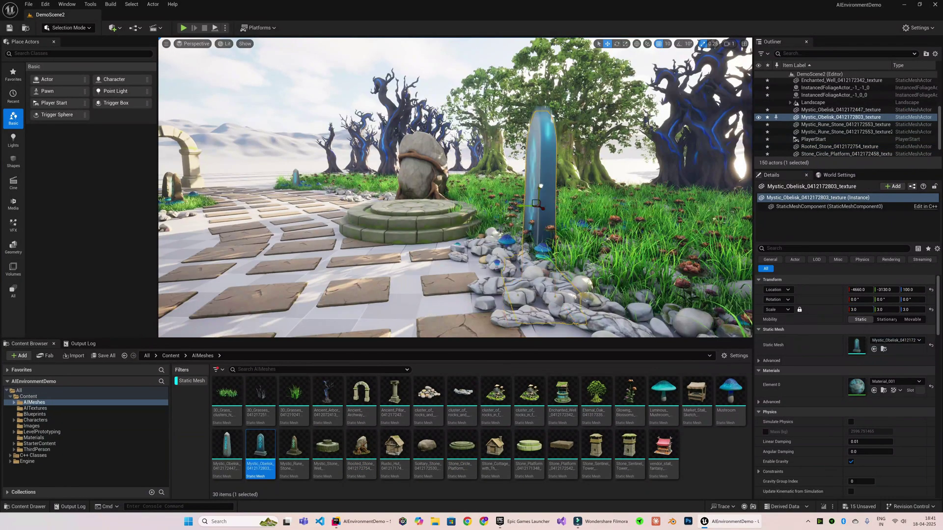
right_drag(528, 162, 535, 162)
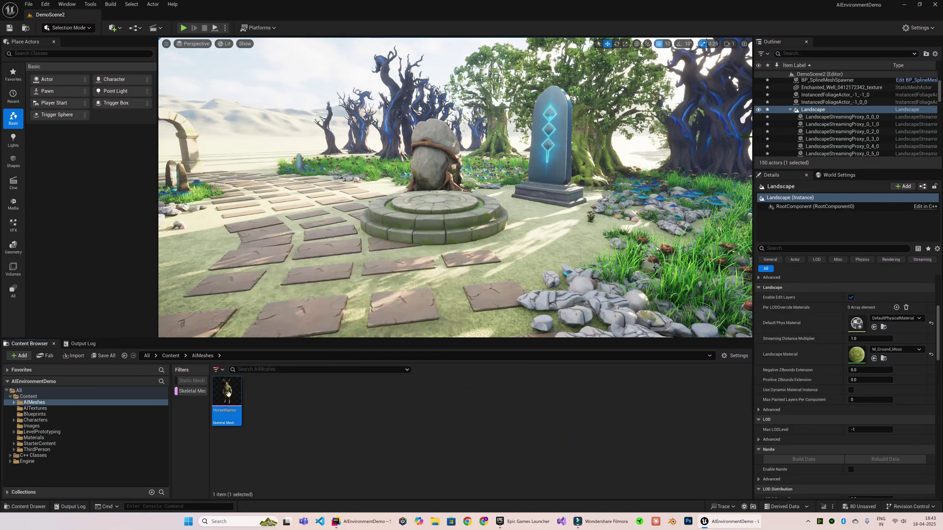
Place HorseWarrior by the stone circle playing HorseWarrior_Anim, and drop in the Rustic Hut.
drag(541, 227, 542, 227)
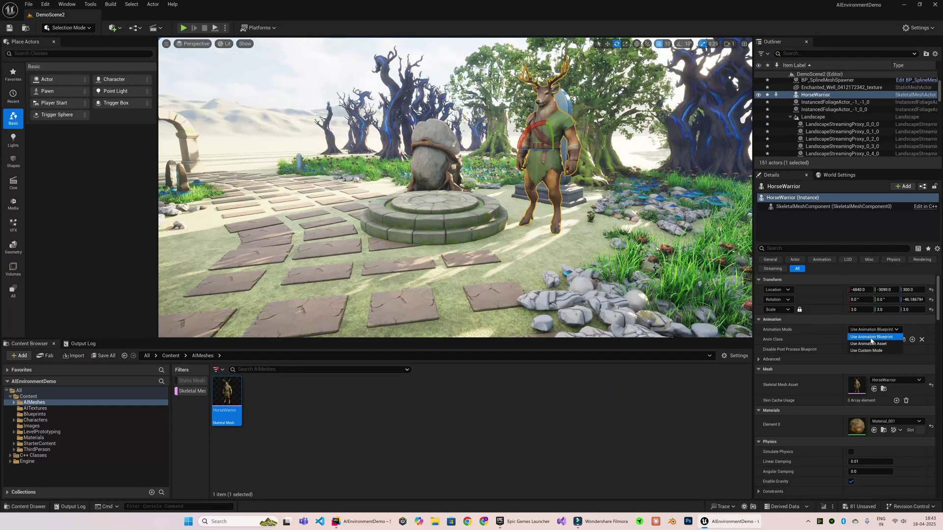
click(870, 345)
click(877, 342)
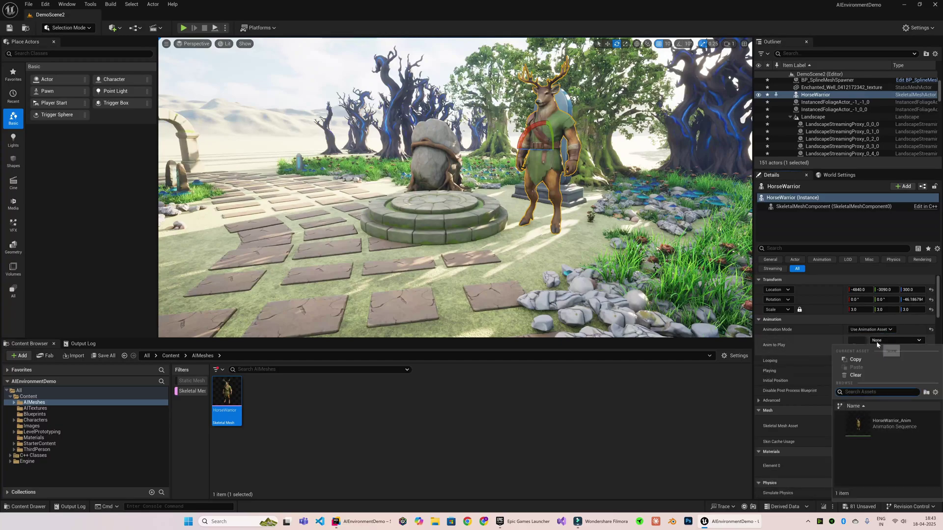
click(885, 435)
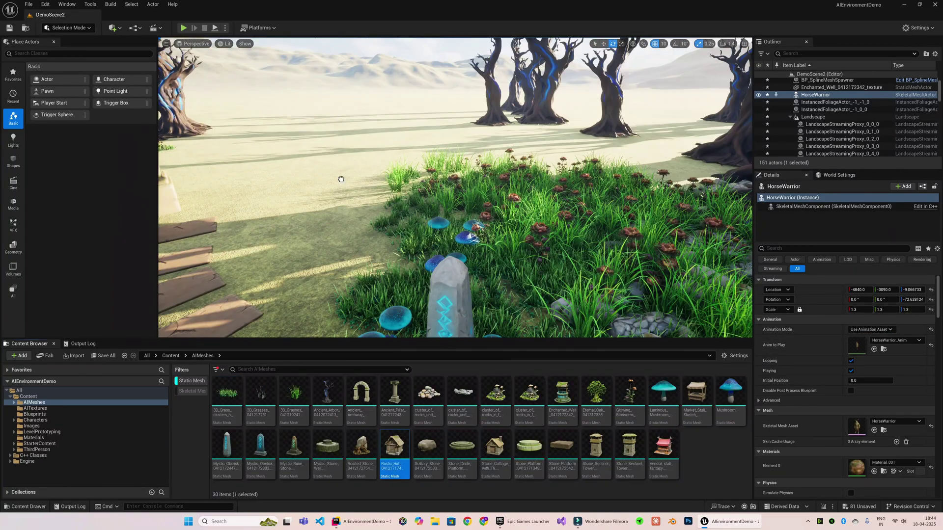
drag(394, 444, 346, 129)
Scale the stone cottage to 3 and raise it above the ground.
text(3)
scroll(370, 177, up, 2)
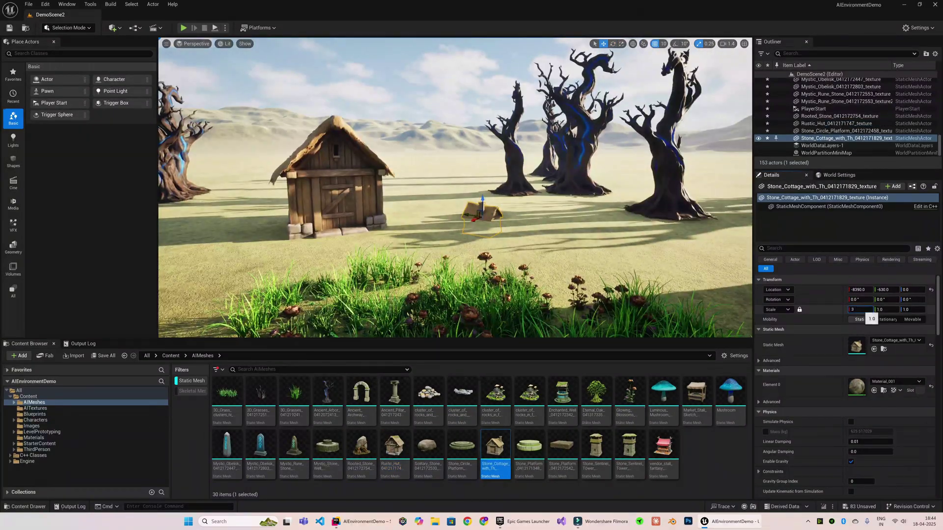
key(Return)
drag(482, 201, 467, 136)
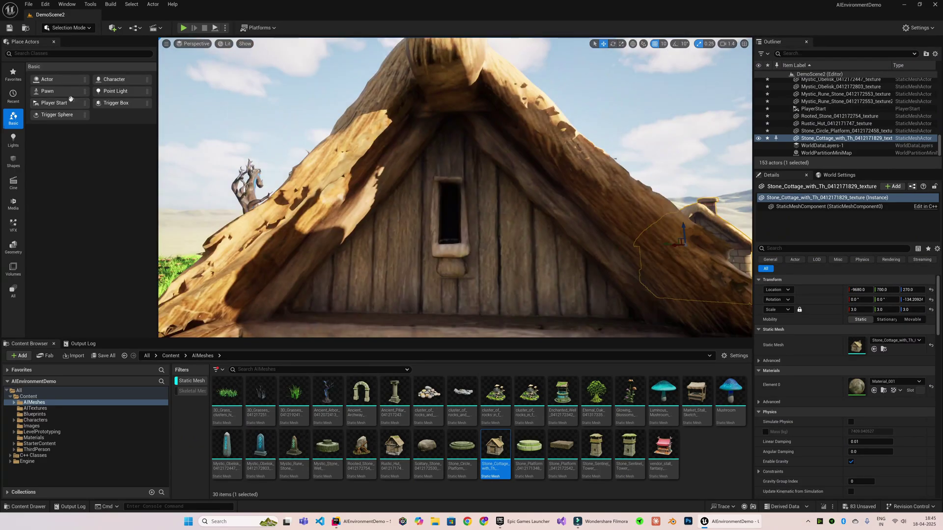
Add a point light in the cottage window with a reduced attenuation radius and peach colour.
drag(207, 146, 448, 228)
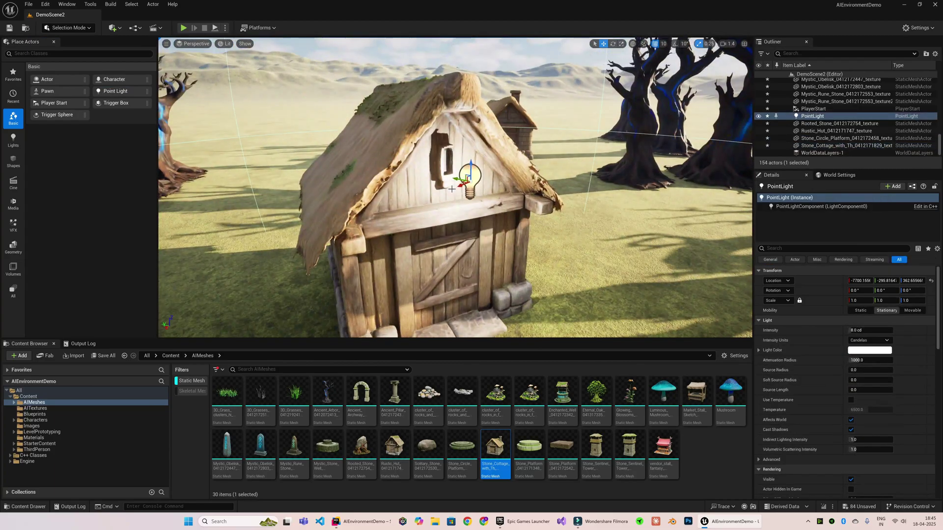
drag(451, 188, 415, 174)
mouse_move(869, 358)
mouse_down()
mouse_move(851, 359)
mouse_move(864, 360)
mouse_up()
click(870, 350)
click(771, 389)
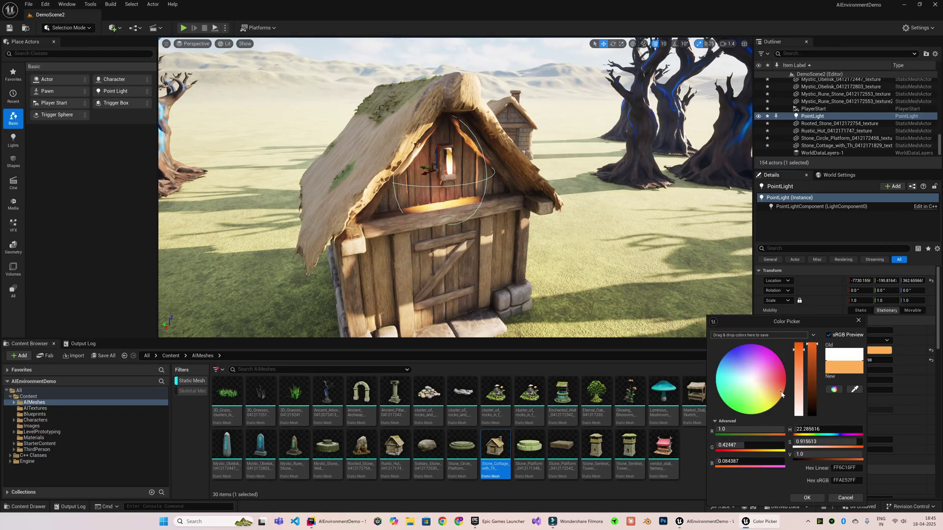
click(806, 497)
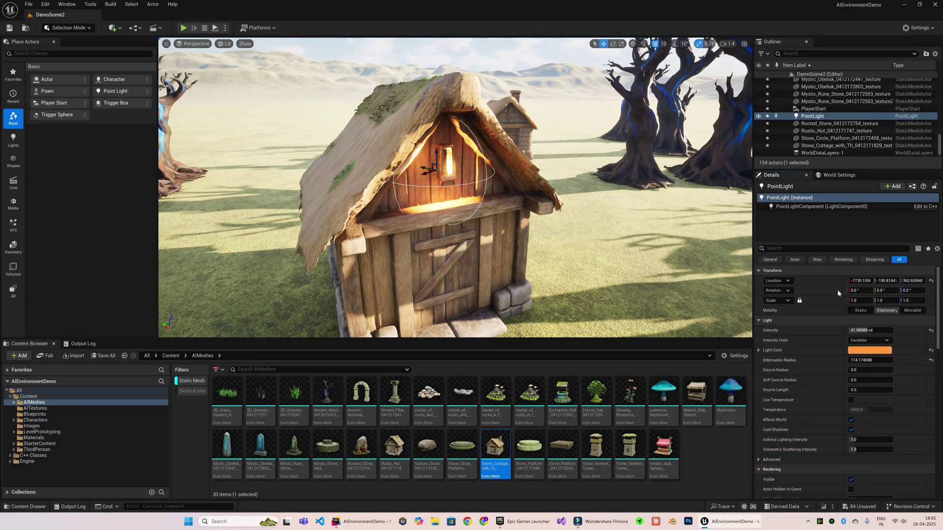
scroll(835, 118, up, 15)
double_click(823, 96)
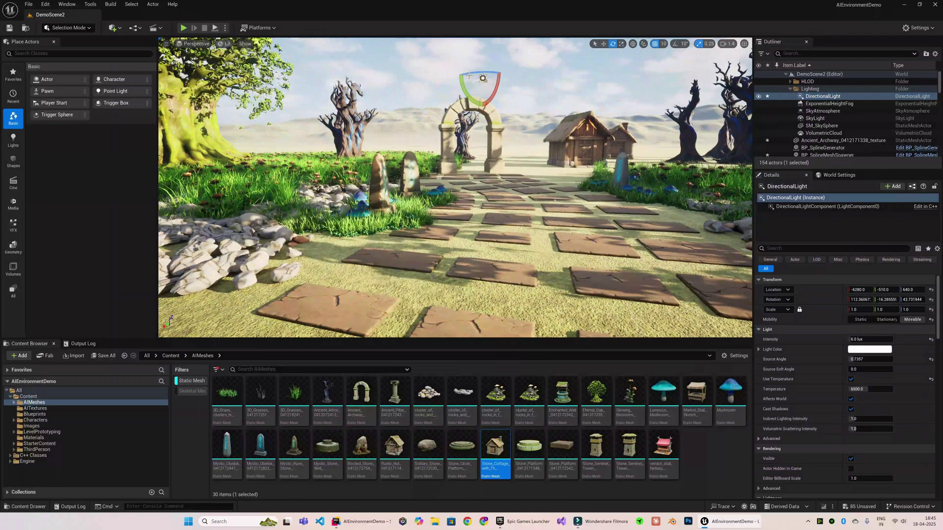
Rotate the DirectionalLight to lower the sun's angle.
drag(470, 72, 363, 78)
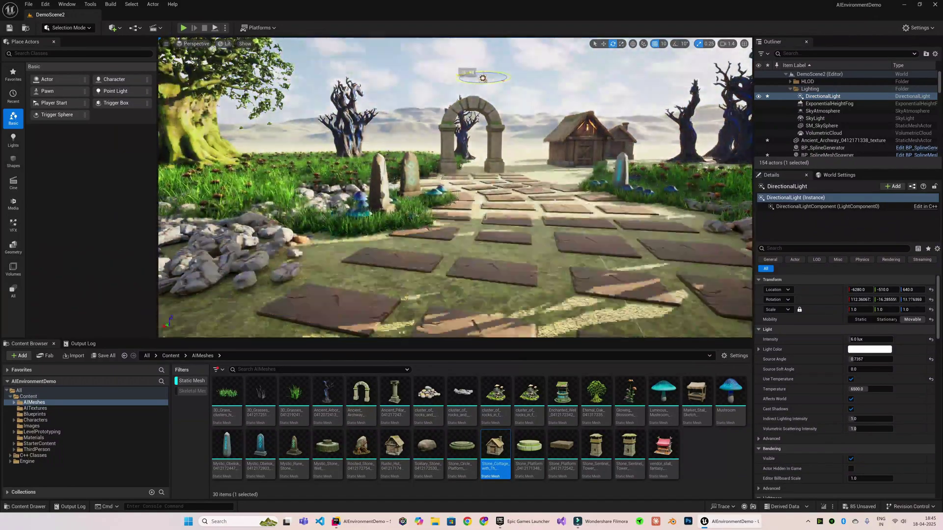
drag(483, 79, 483, 78)
click(822, 126)
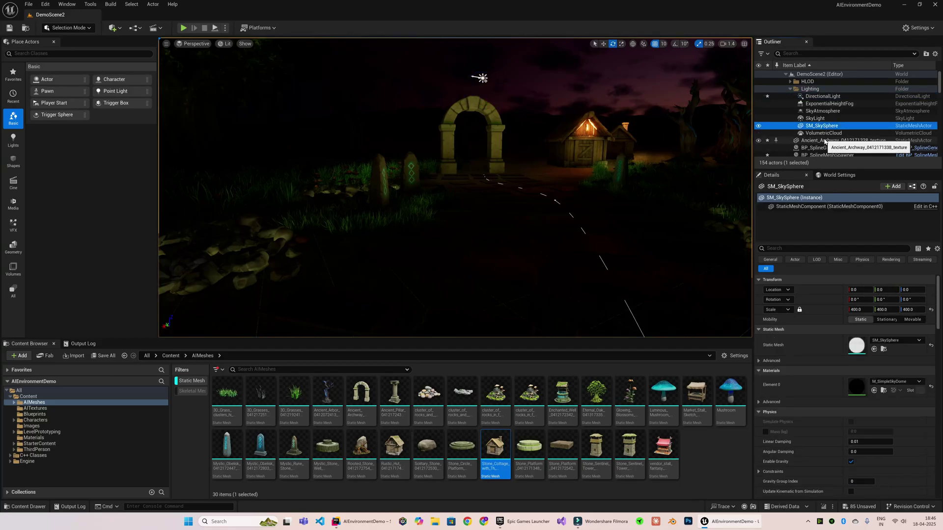
Set the SkyLight colour to dark violet and adjust the post-process Exposure EV100.
click(815, 118)
scroll(845, 373, down, 3)
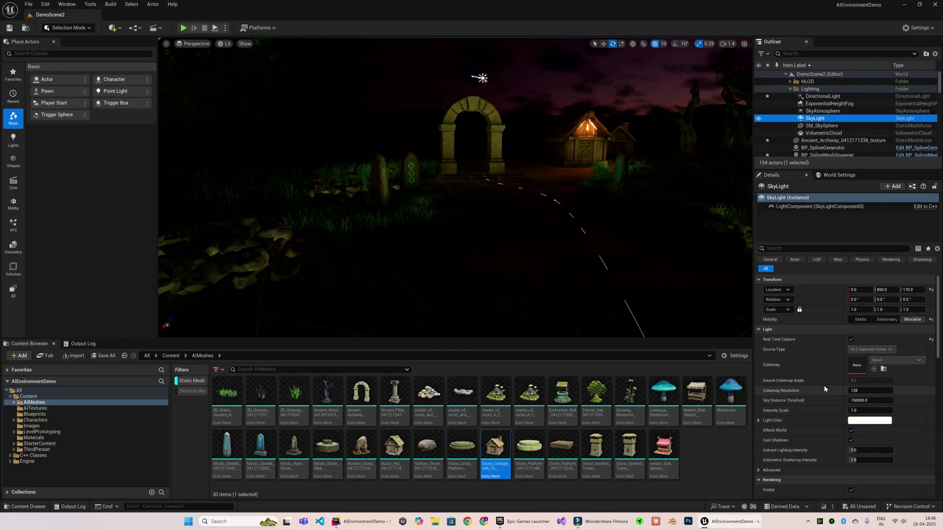
click(864, 364)
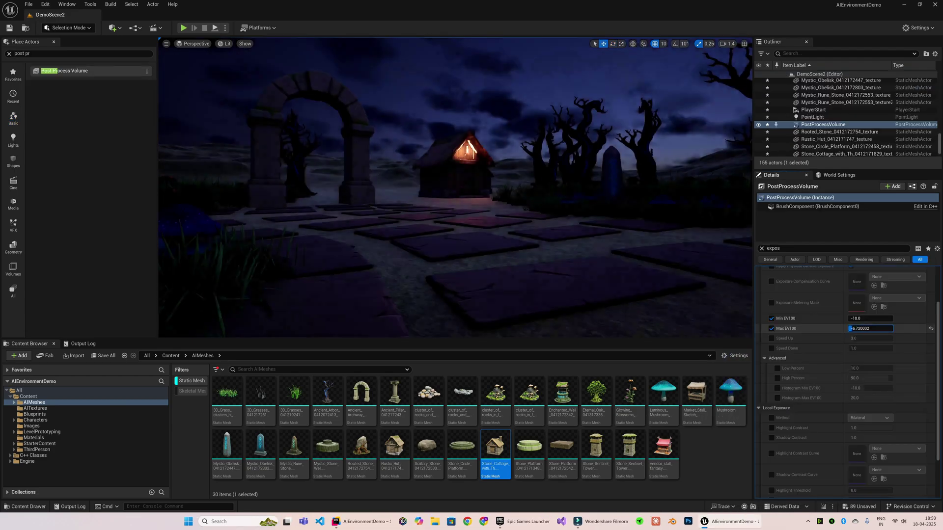
mouse_move(869, 322)
mouse_down()
mouse_move(883, 322)
mouse_move(866, 319)
mouse_up()
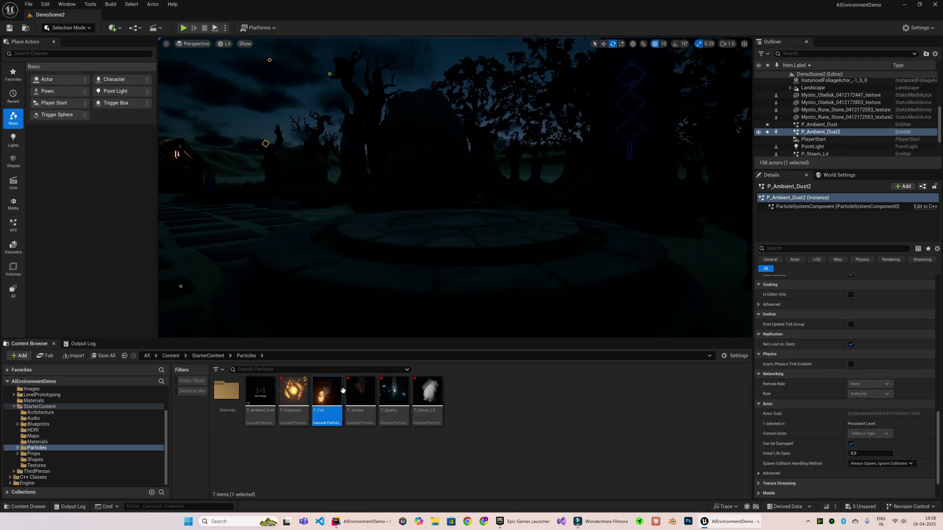
Place a fire effect on the stone circle with a steam effect above it.
drag(343, 390, 449, 209)
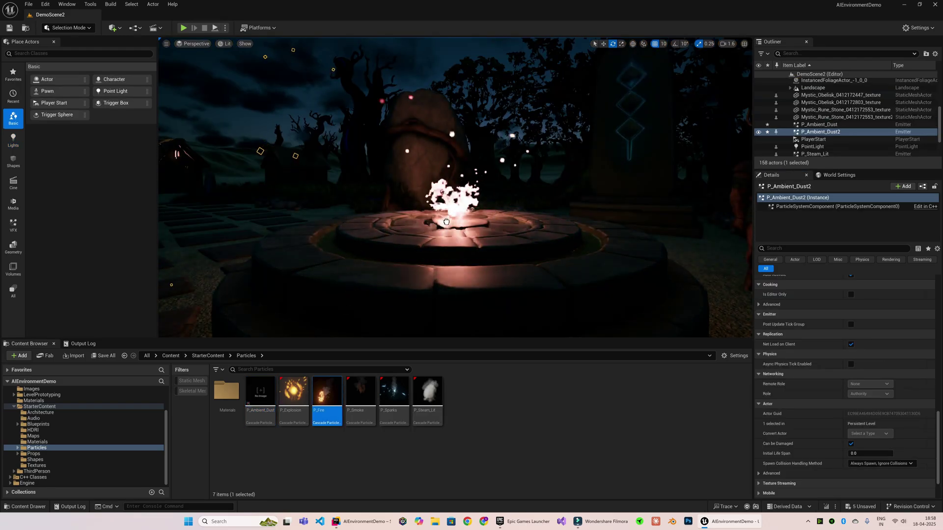
key(w)
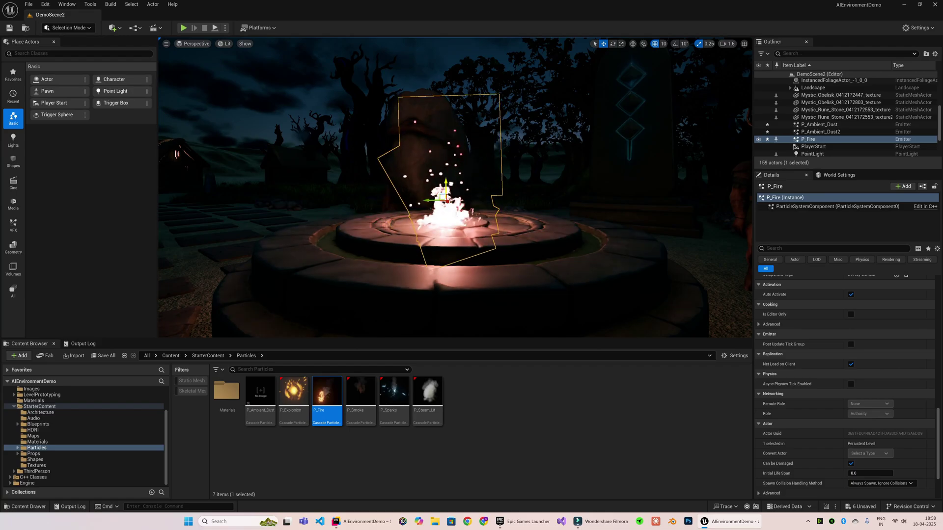
drag(426, 411, 446, 222)
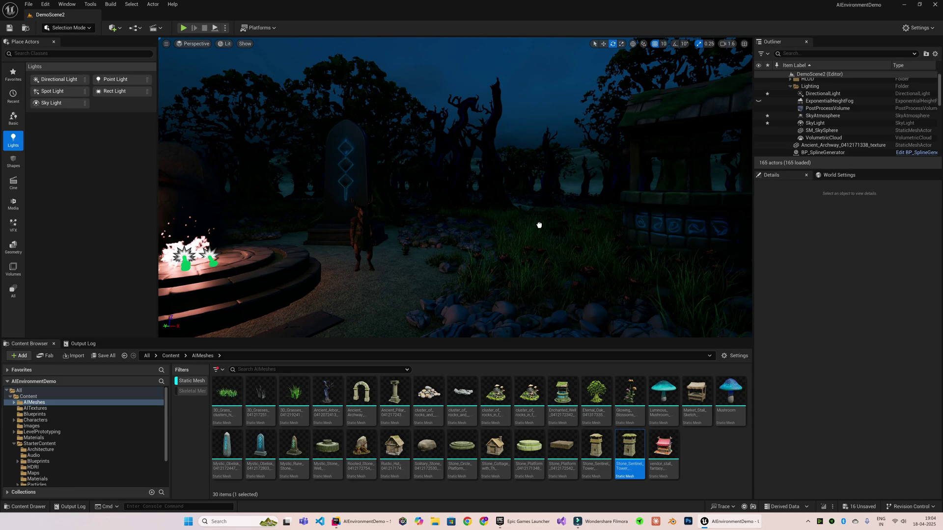
Add the Stone Sentinel Tower and move it slightly up and sideways.
drag(539, 225, 540, 224)
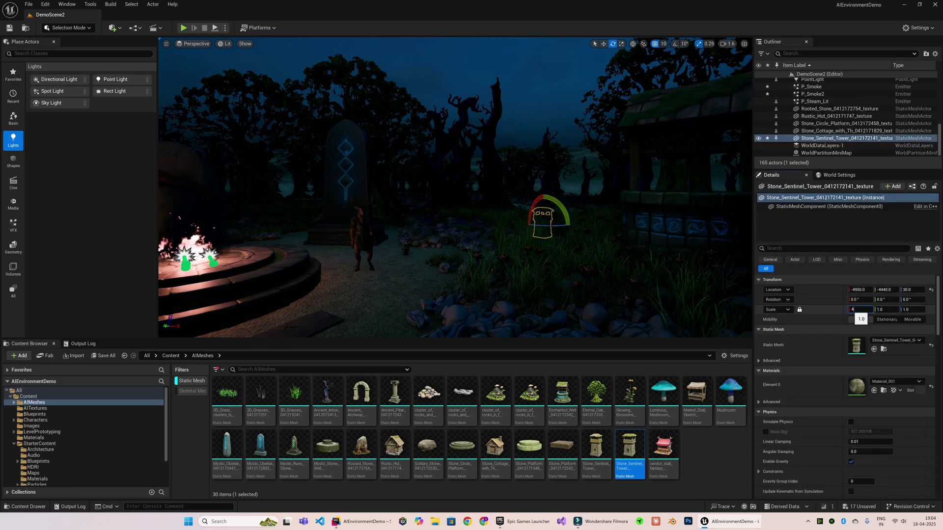
middle_drag(540, 228, 562, 206)
key(w)
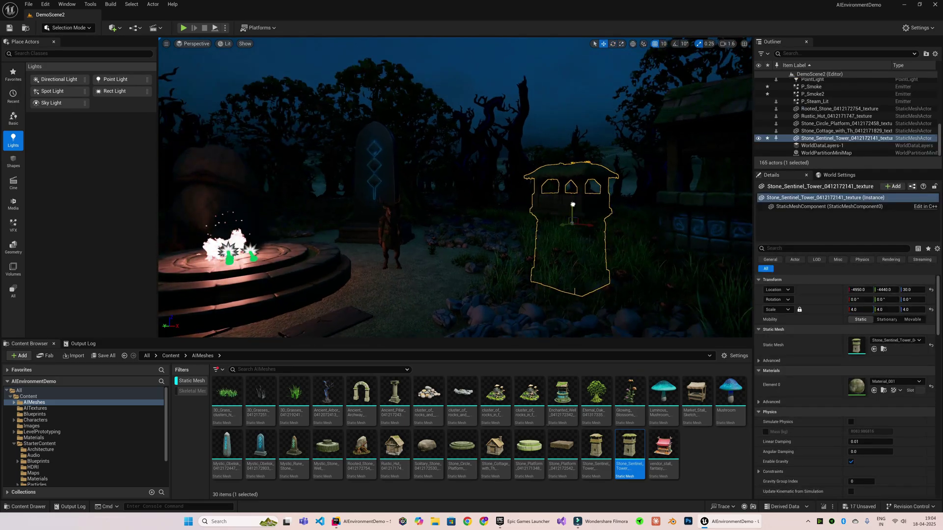
drag(568, 146, 573, 147)
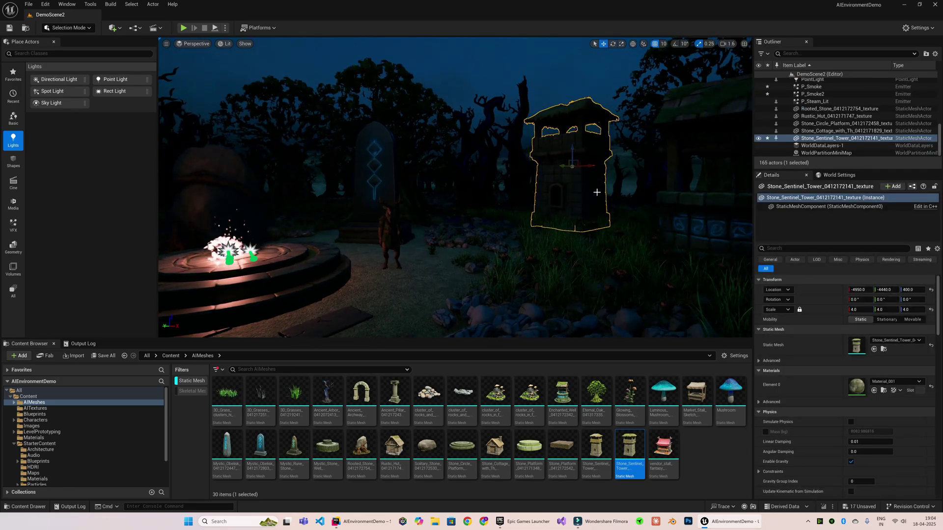
drag(597, 192, 713, 430)
Place the vendor stall near the fire pit and lower the SkyLight intensity.
drag(662, 461, 521, 245)
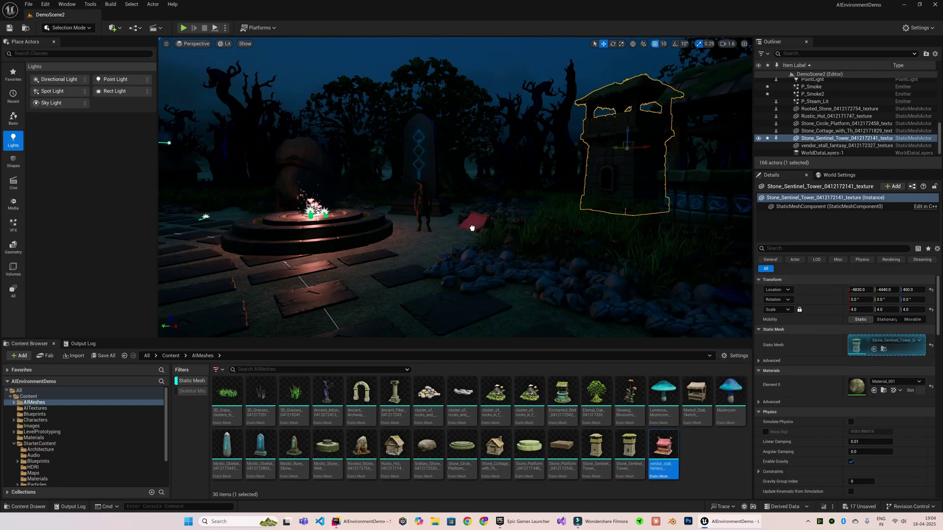
drag(472, 227, 458, 214)
drag(454, 176, 484, 174)
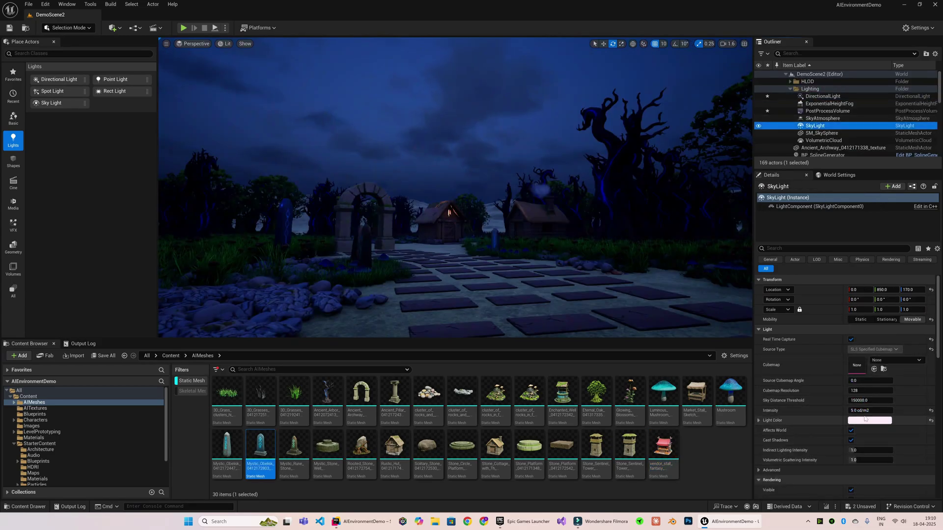
mouse_move(866, 410)
mouse_down()
mouse_move(849, 410)
mouse_move(859, 410)
mouse_up()
Darken the SkyLight's pink tint in the Color Picker.
click(869, 420)
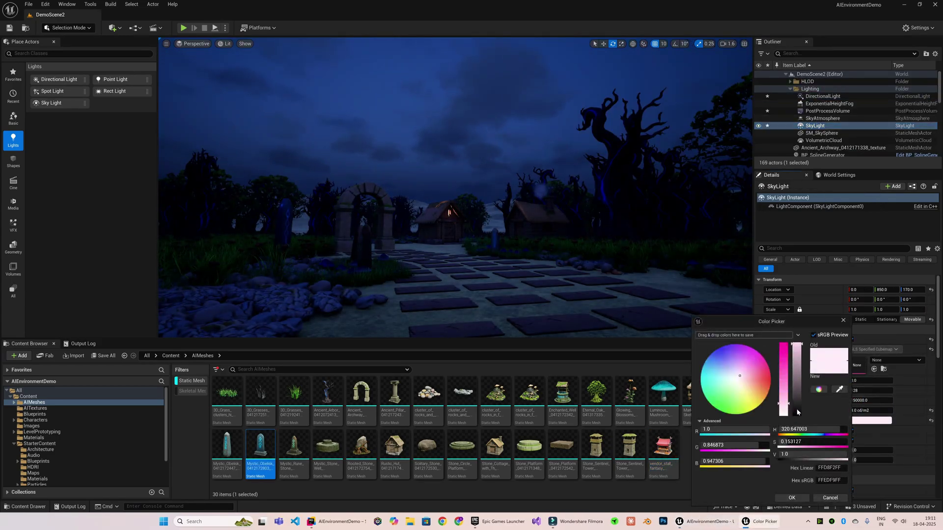
drag(797, 412, 798, 358)
click(790, 499)
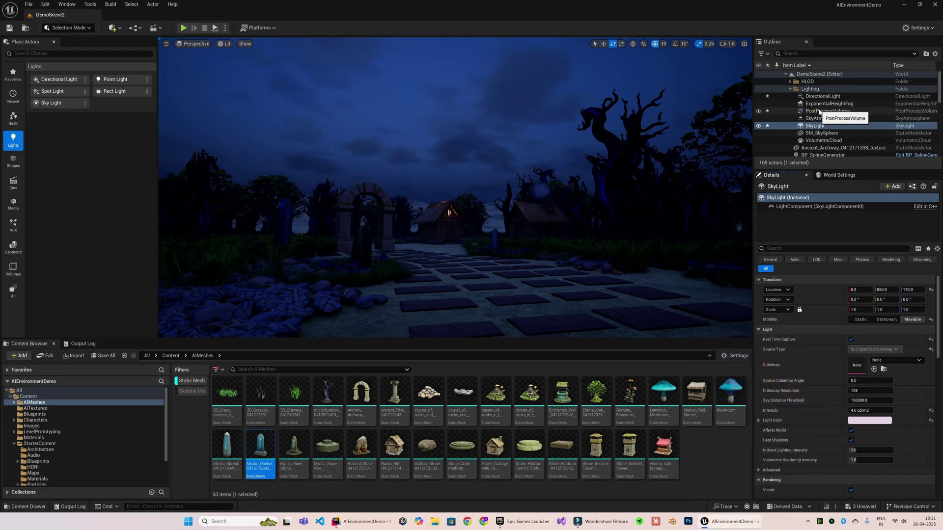
Set ExponentialHeightFog density to 2.0 and paint a wider spread of foliage.
click(827, 103)
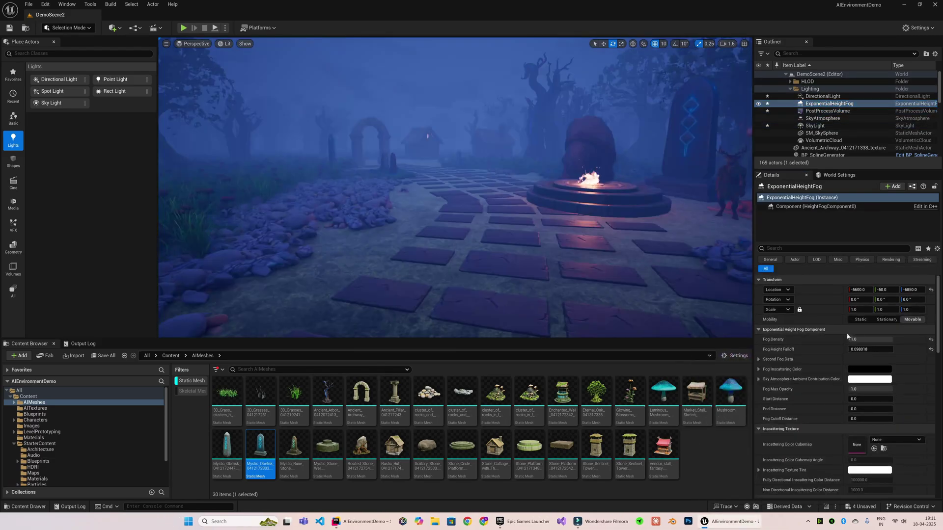
text(2)
key(Return)
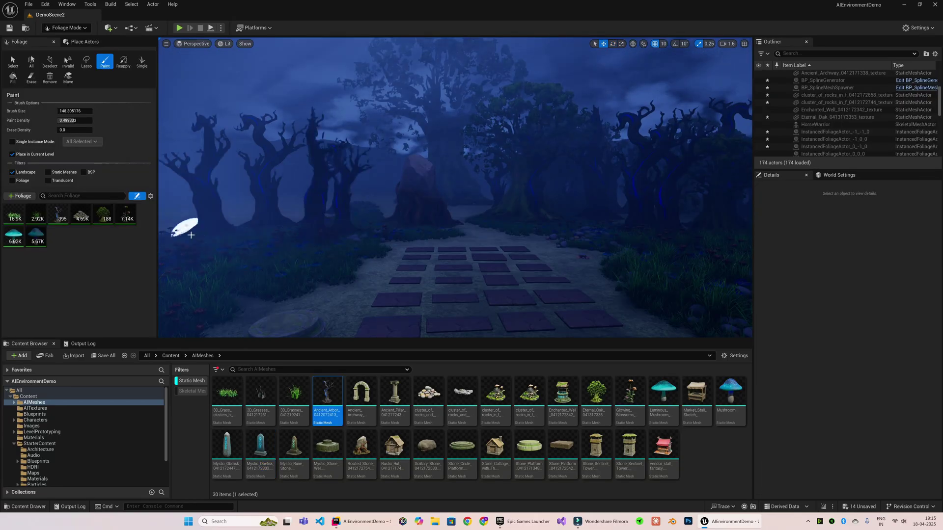
mouse_move(191, 235)
mouse_down()
mouse_move(525, 179)
mouse_move(551, 126)
mouse_move(568, 211)
mouse_move(378, 129)
mouse_up()
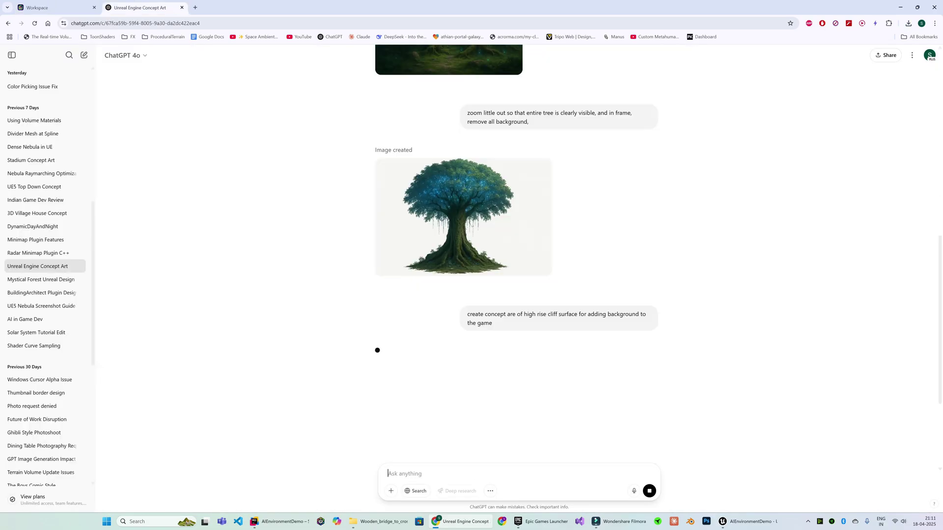
scroll(467, 166, down, 3)
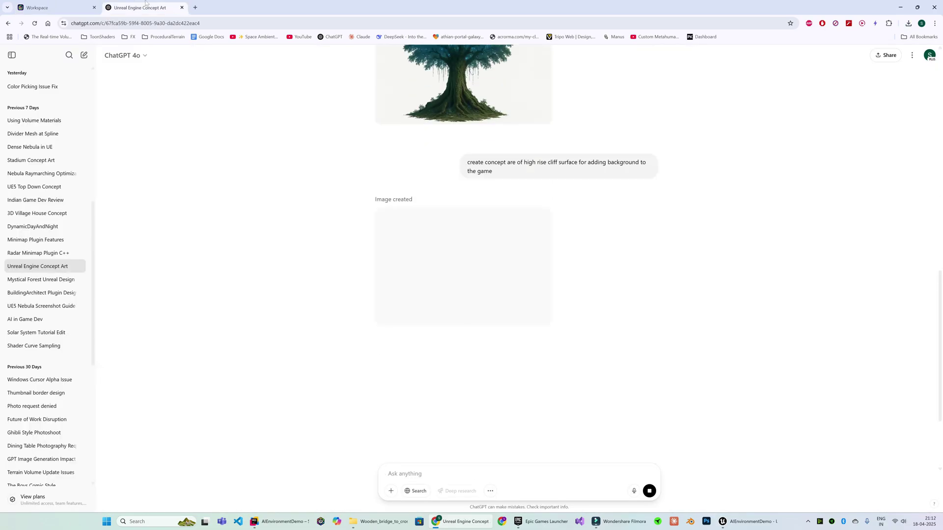
Preview the generated cliff concept image at full size, then close the viewer.
click(444, 259)
key(Escape)
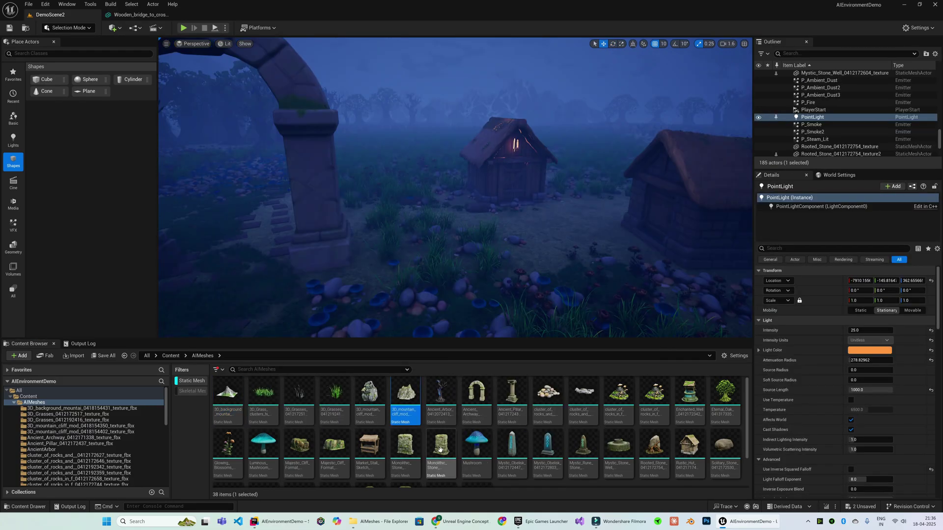
Place the Monolithic Stone near the archway and rotate it into position.
drag(440, 450, 385, 169)
key(e)
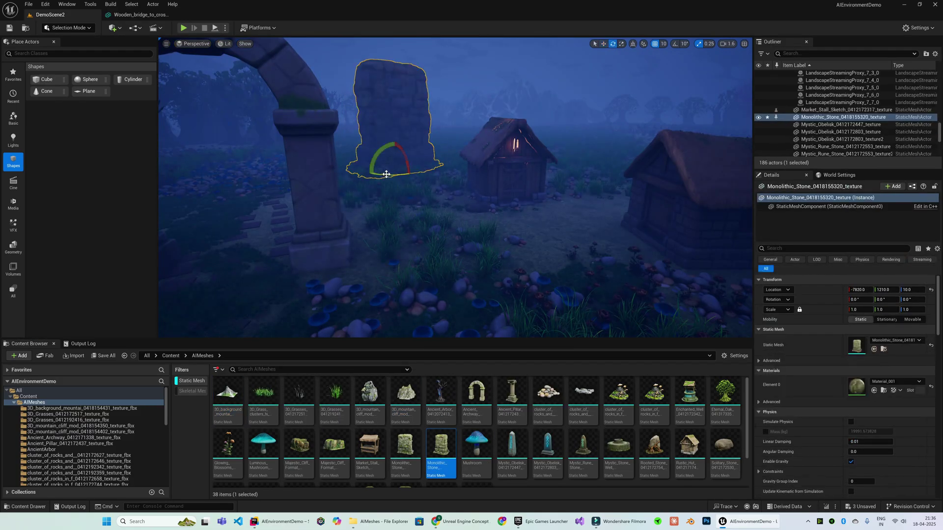
scroll(559, 179, up, 5)
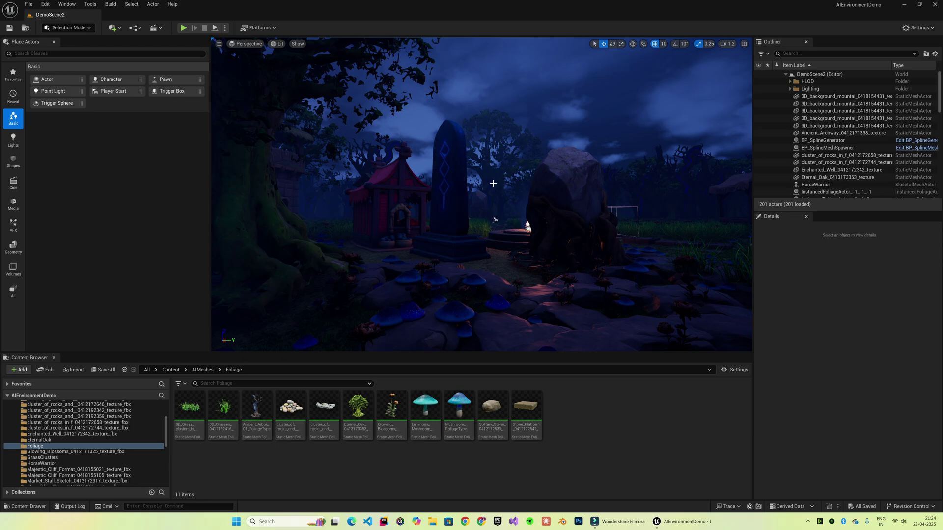
Fly the camera forward through the trees and turn toward the stone archway.
key(w)
right_drag(493, 183, 492, 184)
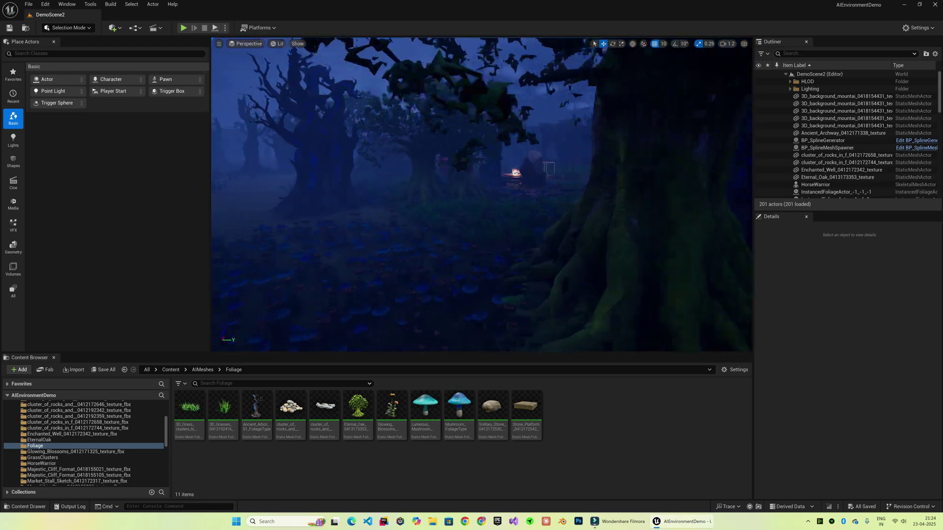
right_drag(703, 113, 689, 163)
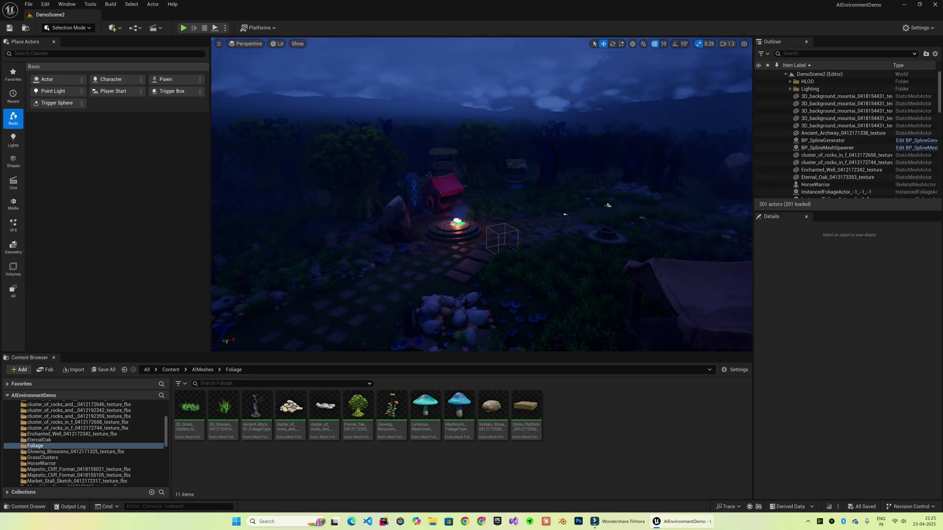
Go full-screen over the campfire area and run the character along the path toward the stone arch.
key(F11)
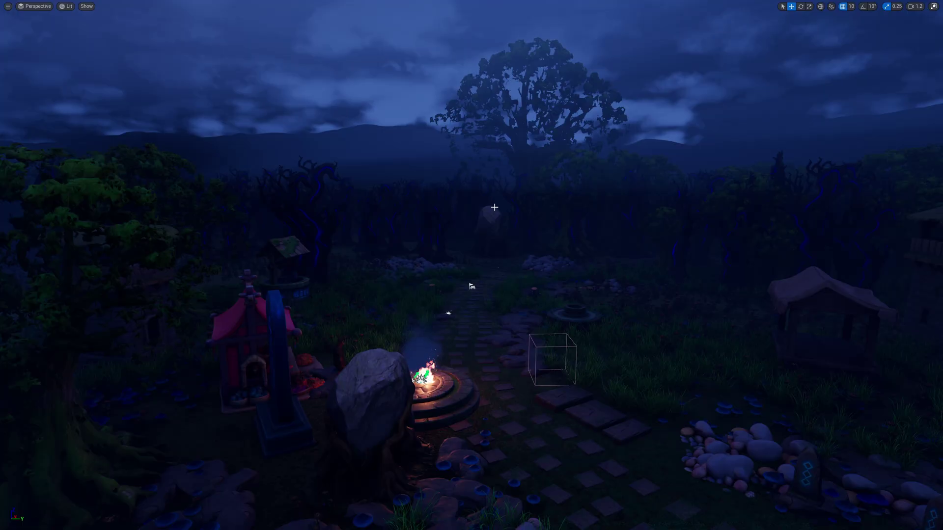
right_drag(494, 207, 513, 240)
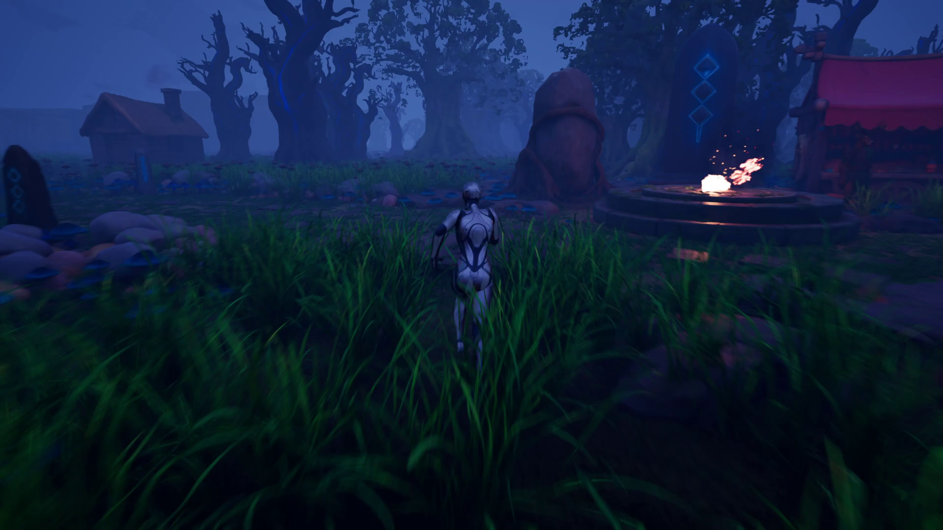
key(w)
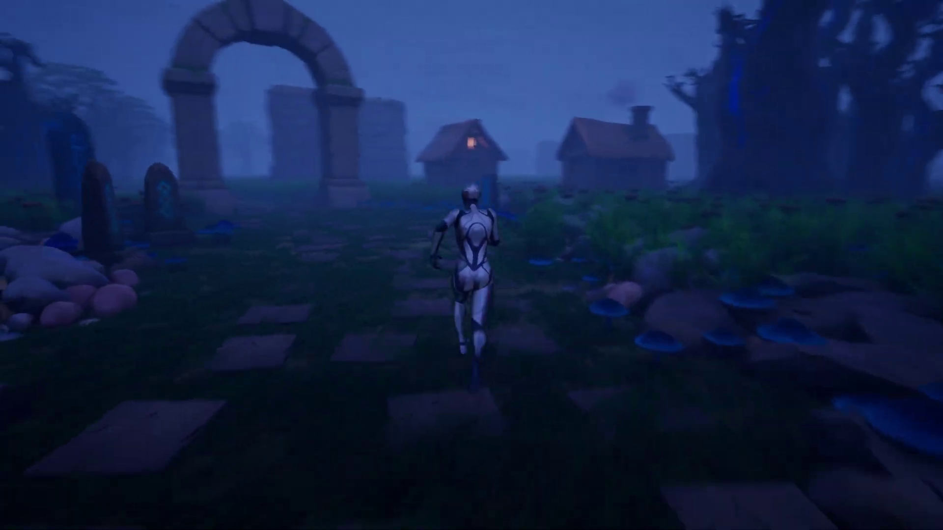
key(w)
key(w)
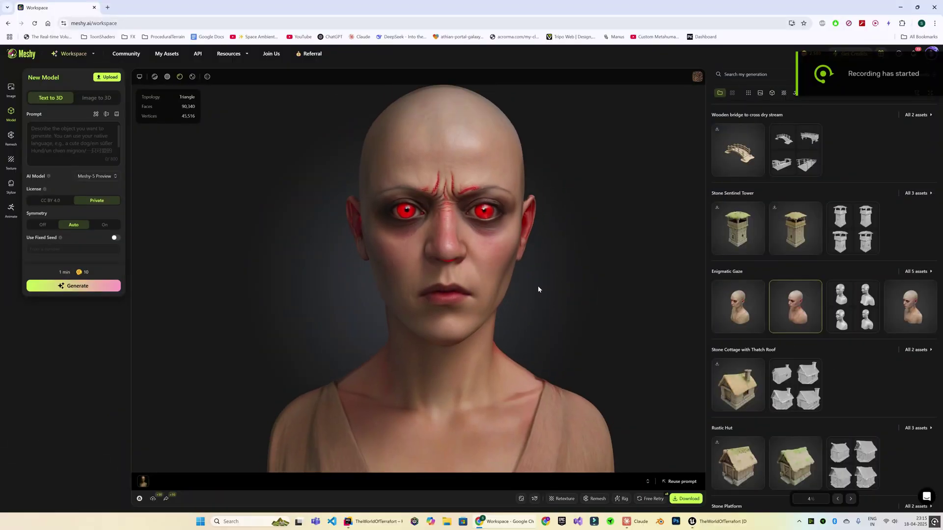
Orbit and zoom the head, stone well and tower models in Meshy's 3D preview.
drag(538, 289, 442, 294)
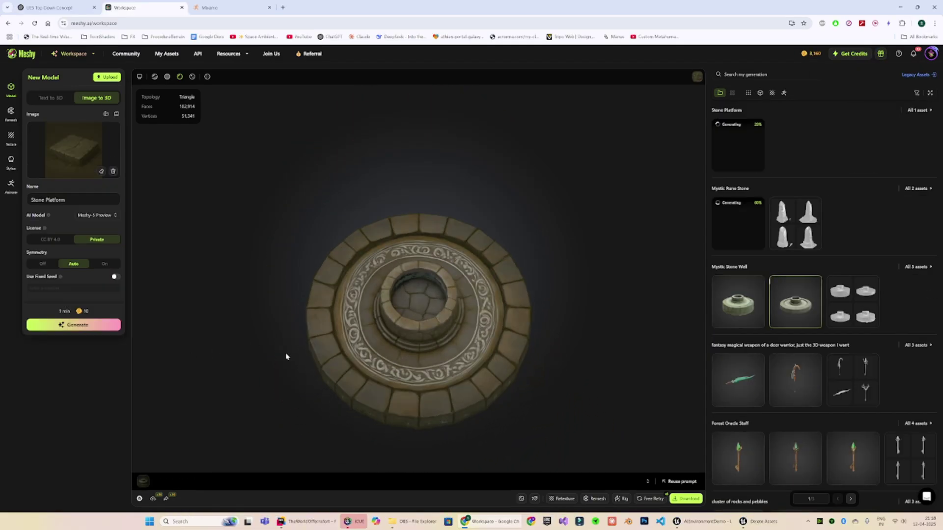
drag(286, 353, 511, 307)
scroll(511, 307, up, 5)
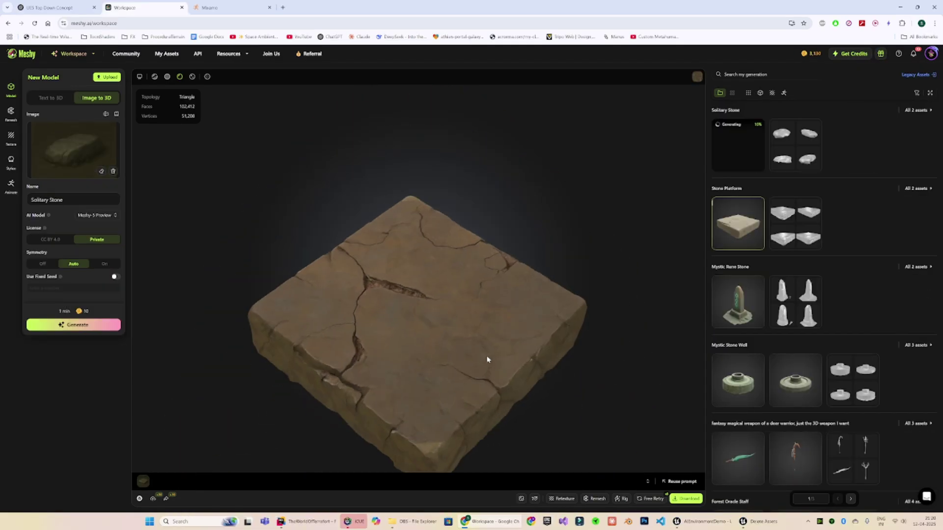
scroll(487, 359, up, 5)
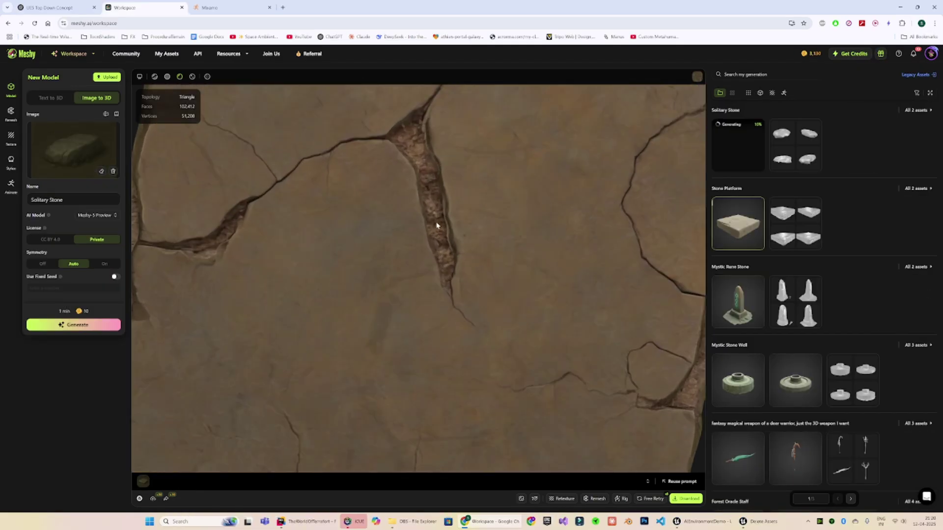
scroll(436, 221, down, 5)
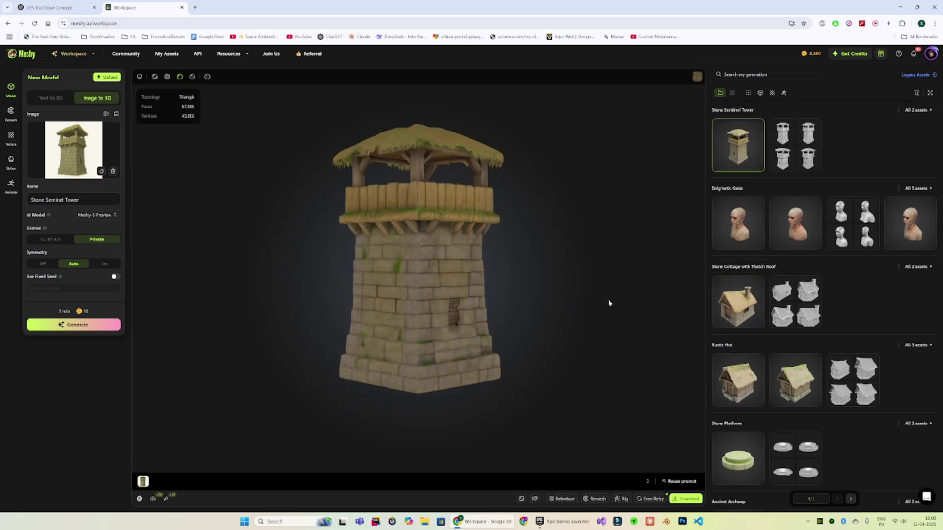
scroll(477, 333, up, 5)
drag(477, 333, 589, 290)
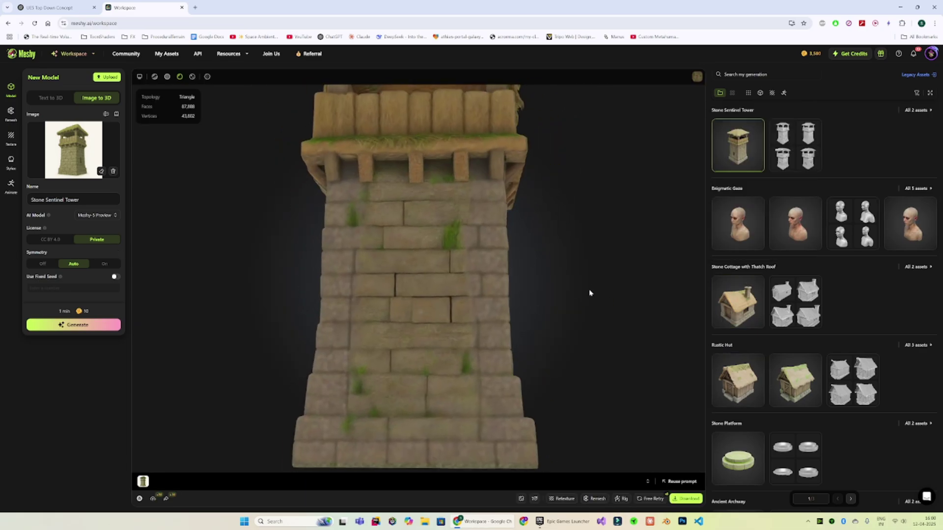